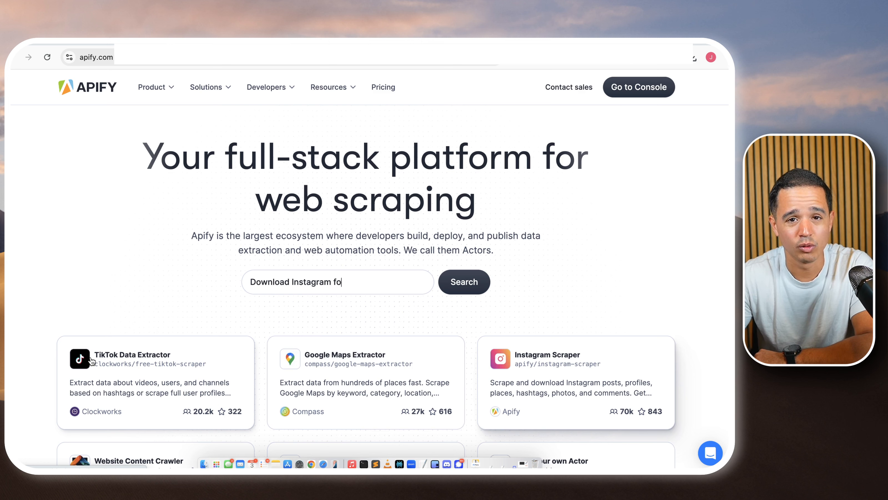
key("BackSpace")
key("BackSpace")
key("BackSpace")
key("BackSpace")
key("BackSpace")
key("BackSpace")
key("BackSpace")
key("BackSpace")
key("BackSpace")
key("BackSpace")
key("BackSpace")
key("BackSpace")
key("BackSpace")
key("BackSpace")
key("BackSpace")
key("BackSpace")
key("BackSpace")
key("BackSpace")
key("BackSpace")
key("BackSpace")
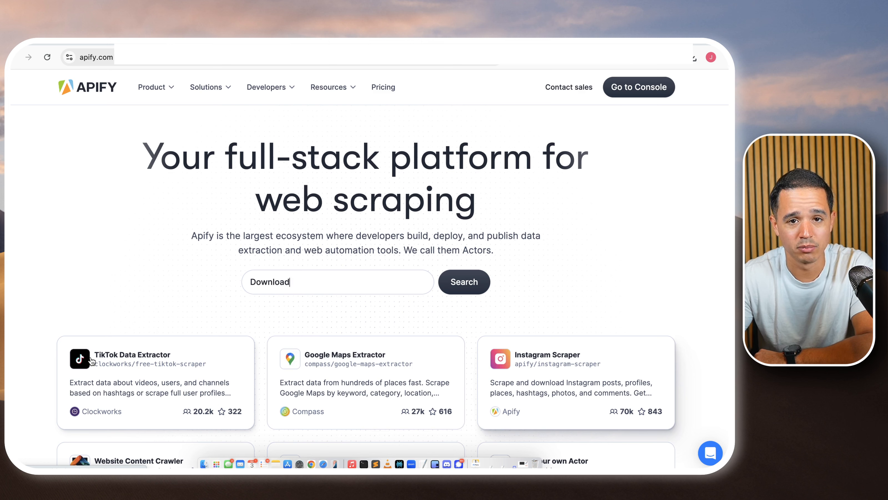
type("Crawl website to feed AI")
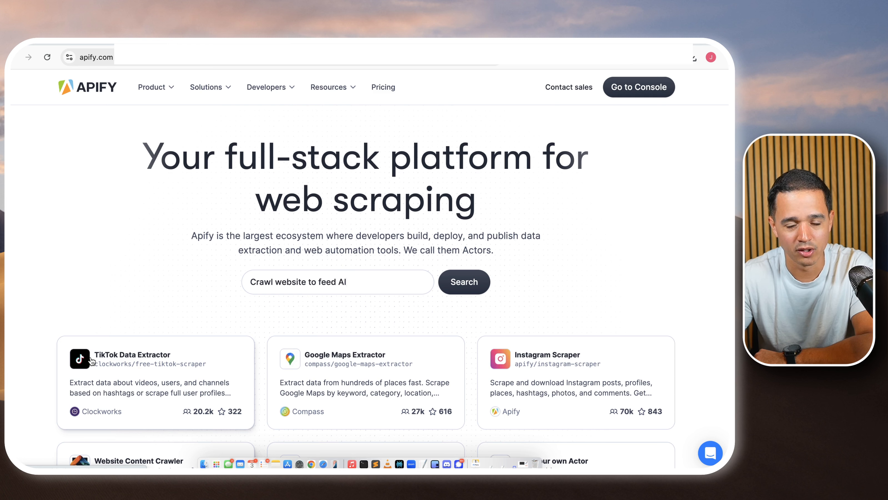
key("BackSpace")
key("BackSpace")
key("BackSpace")
key("BackSpace")
key("BackSpace")
key("BackSpace")
key("BackSpace")
key("BackSpace")
key("BackSpace")
key("BackSpace")
key("BackSpace")
key("BackSpace")
key("BackSpace")
key("BackSpace")
key("BackSpace")
key("BackSpace")
key("BackSpace")
key("BackSpace")
key("BackSpace")
key("BackSpace")
type("Extract ")
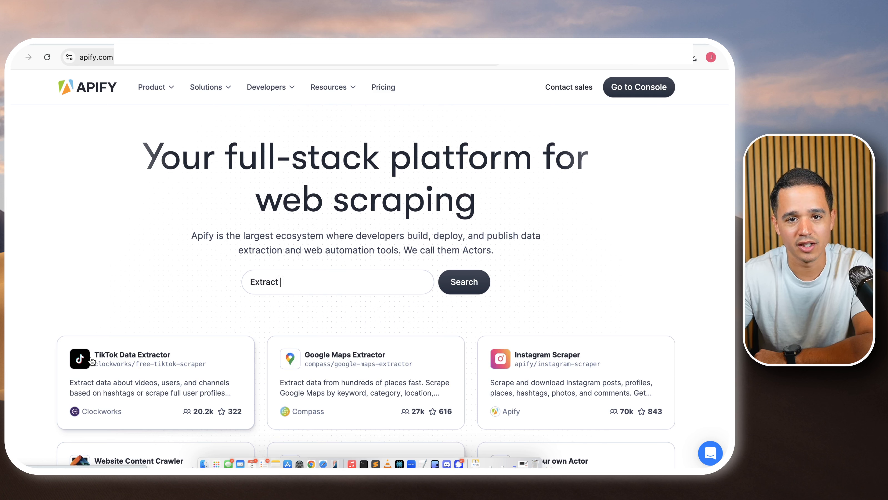
type("products from Amazon")
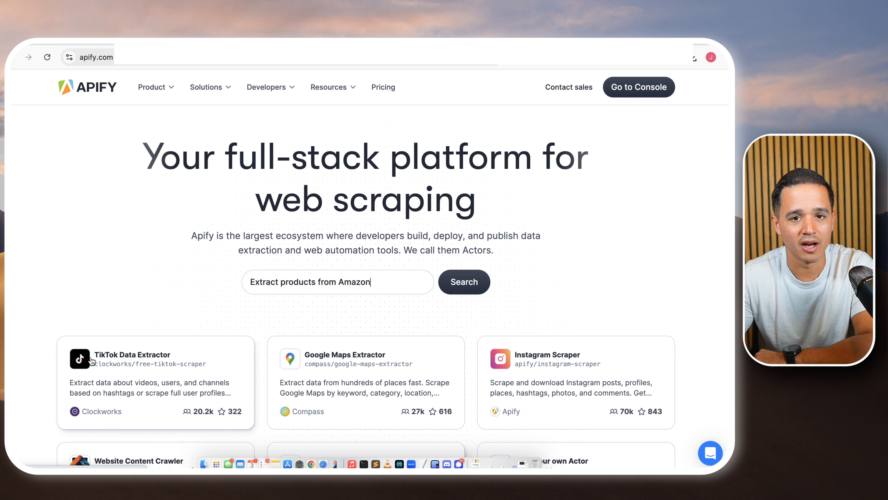
key("BackSpace")
key("BackSpace")
key("BackSpace")
key("BackSpace")
key("BackSpace")
key("BackSpace")
key("BackSpace")
key("BackSpace")
key("BackSpace")
key("BackSpace")
key("BackSpace")
key("BackSpace")
key("BackSpace")
key("BackSpace")
key("BackSpace")
key("BackSpace")
key("BackSpace")
key("BackSpace")
key("BackSpace")
key("BackSpace")
type("I want to bui")
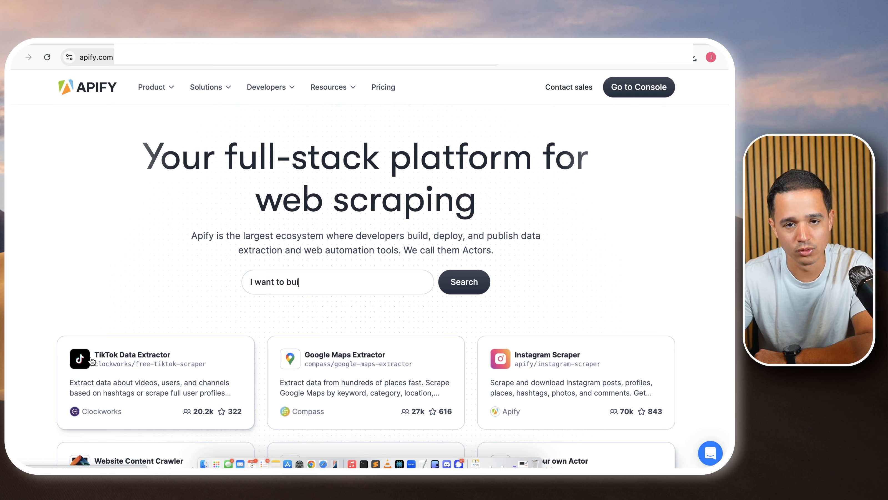
type("ld my own scraper in Python")
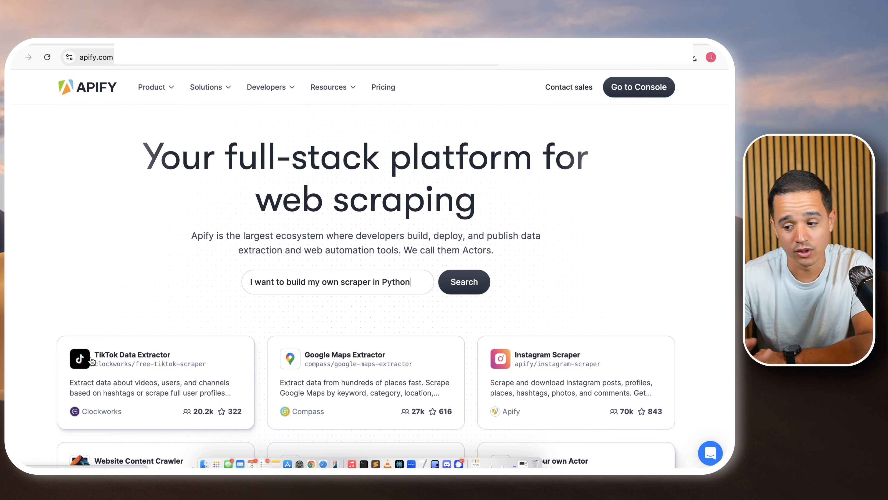
key("BackSpace")
key("BackSpace")
key("BackSpace")
key("BackSpace")
key("BackSpace")
key("BackSpace")
key("BackSpace")
key("BackSpace")
key("BackSpace")
key("BackSpace")
key("BackSpace")
key("BackSpace")
key("BackSpace")
key("BackSpace")
key("BackSpace")
key("BackSpace")
key("BackSpace")
key("BackSpace")
key("BackSpace")
key("BackSpace")
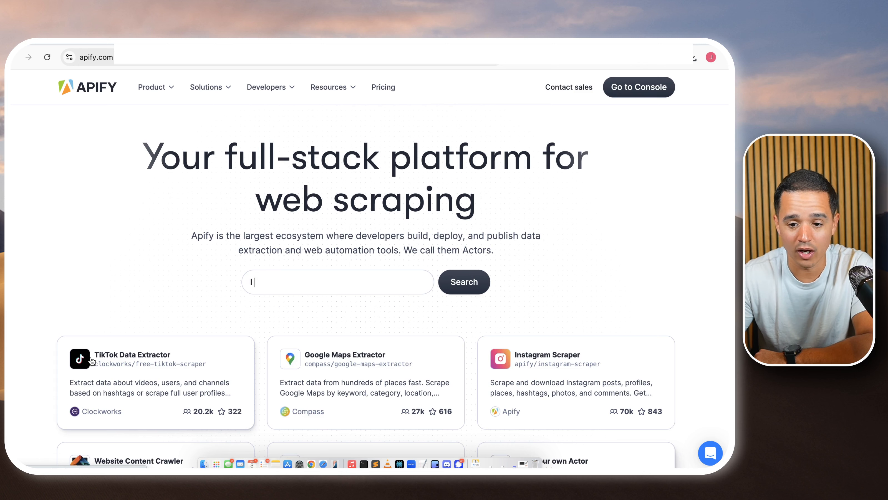
key("BackSpace")
type("Scrape TikTok profiles")
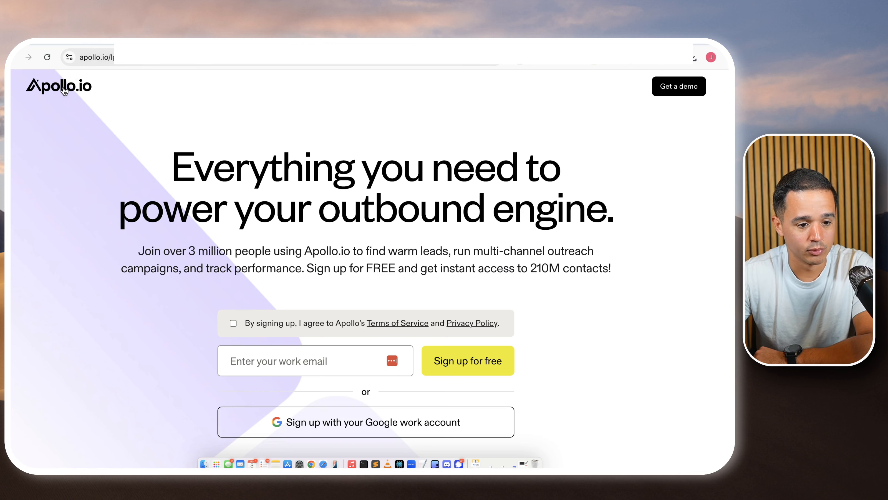
Go to the Apollo.io home page, open its pricing page and compare the Free, Basic, Professional and Organization plans.
left_click(64, 90)
scroll(313, 258, "down", 1)
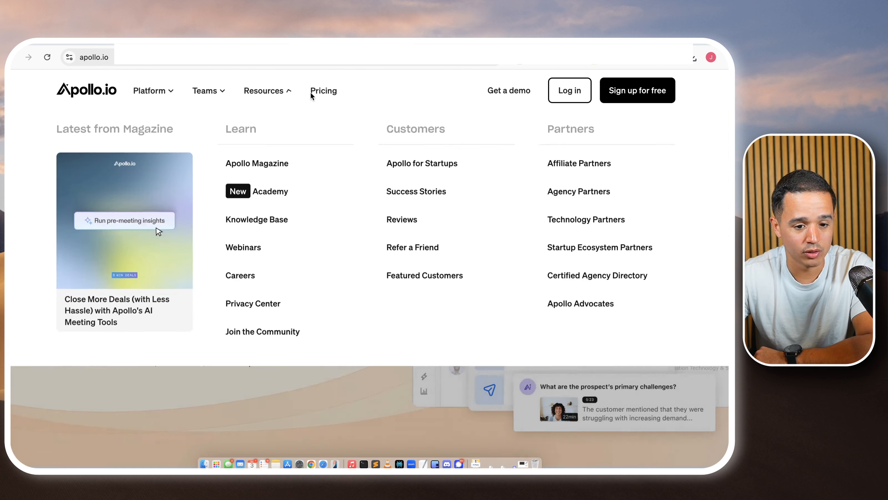
left_click(318, 92)
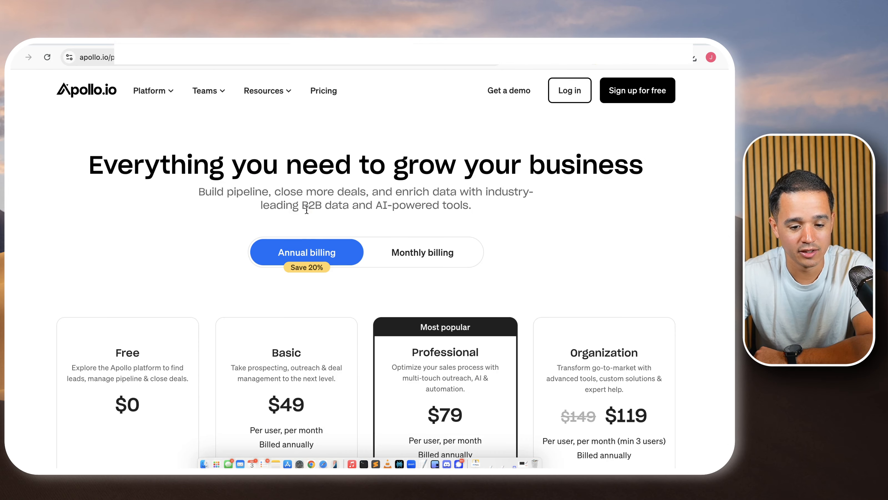
scroll(361, 269, "down", 5)
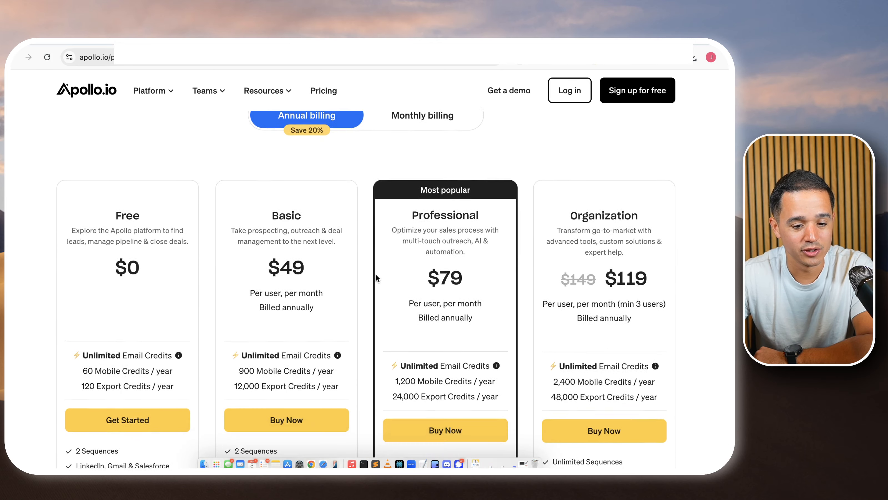
scroll(375, 274, "down", 3)
scroll(372, 276, "up", 1)
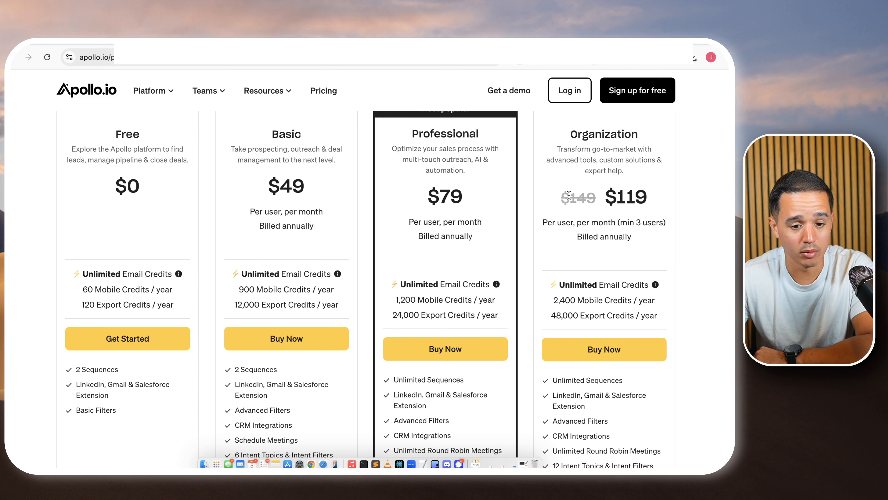
scroll(569, 196, "up", 1)
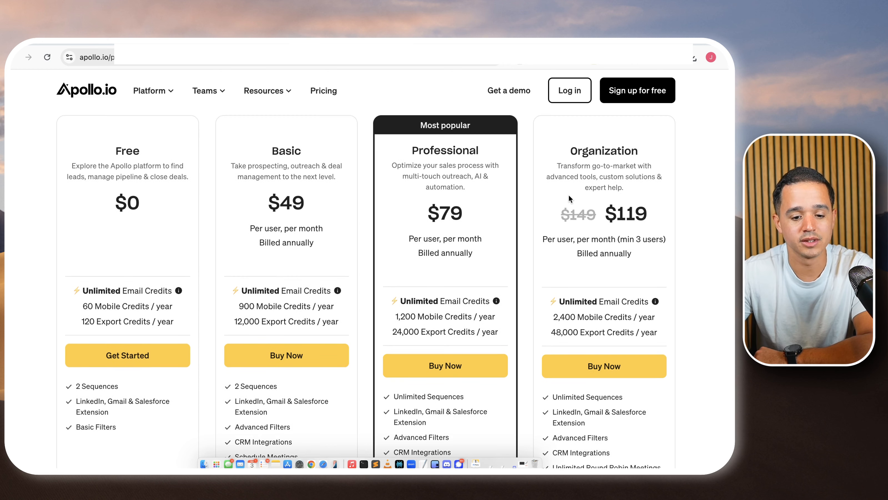
scroll(568, 194, "up", 1)
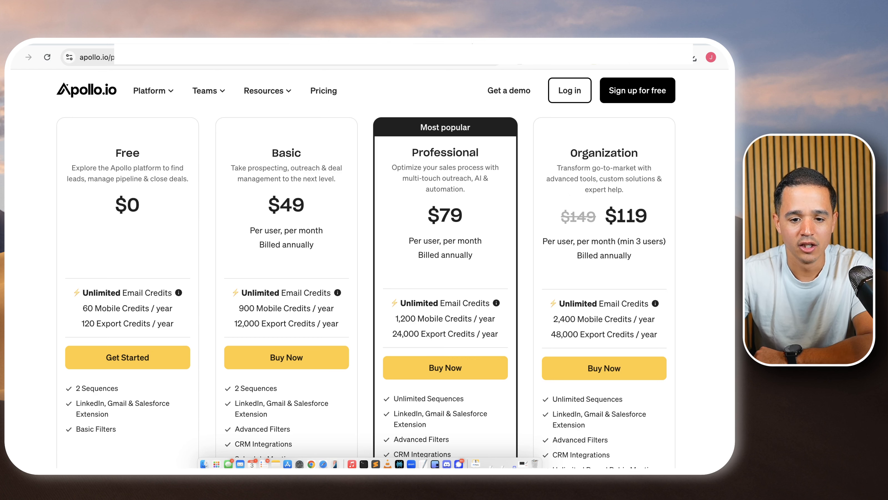
View Meta Ads Manager and the Whimsical lead-flow diagram, and search the Apify website's Actors for "apollo".
left_click(431, 41)
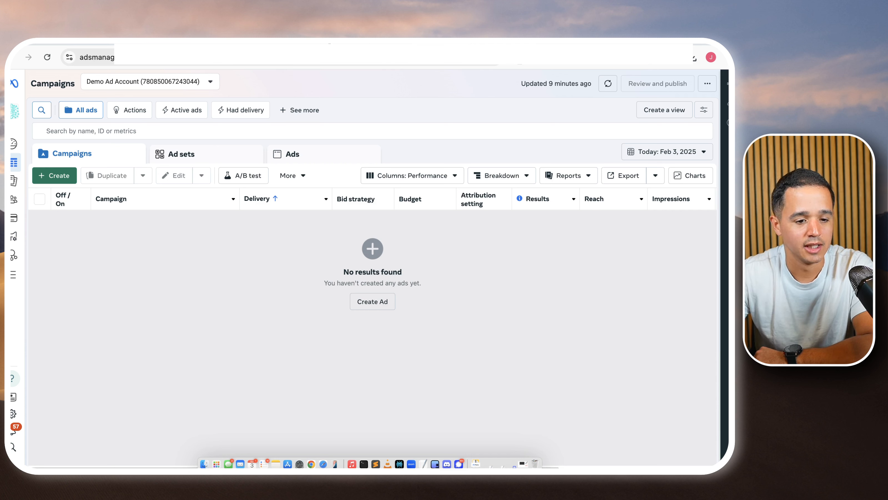
left_click(80, 43)
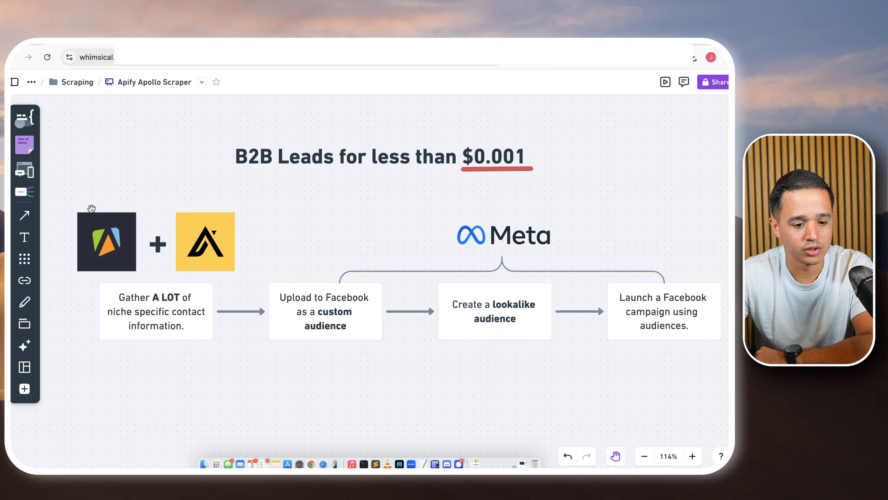
left_click(182, 42)
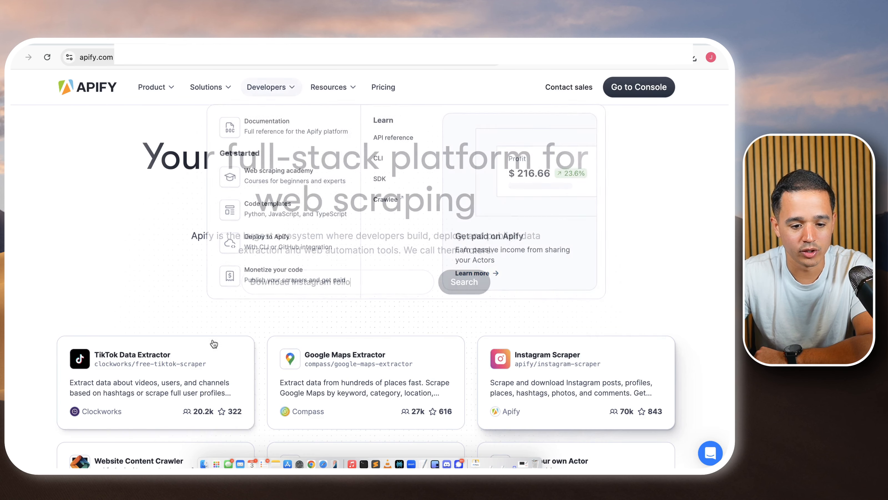
left_click(295, 279)
type("ap")
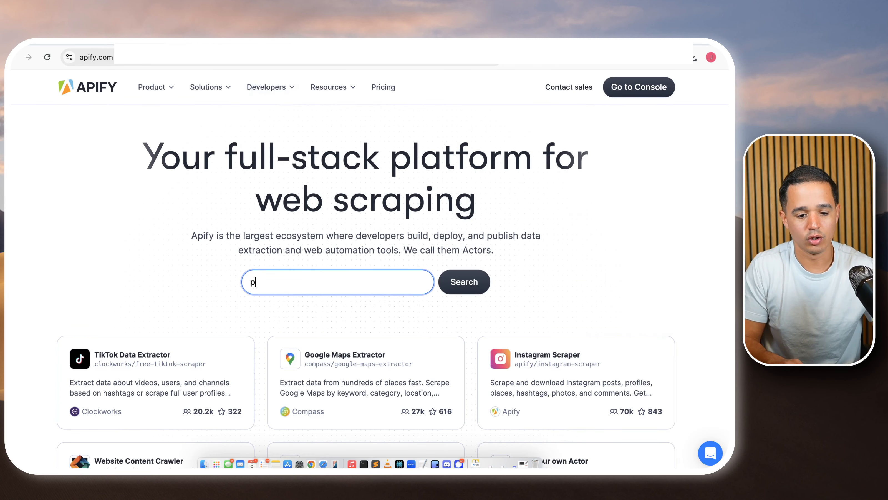
type("ollo")
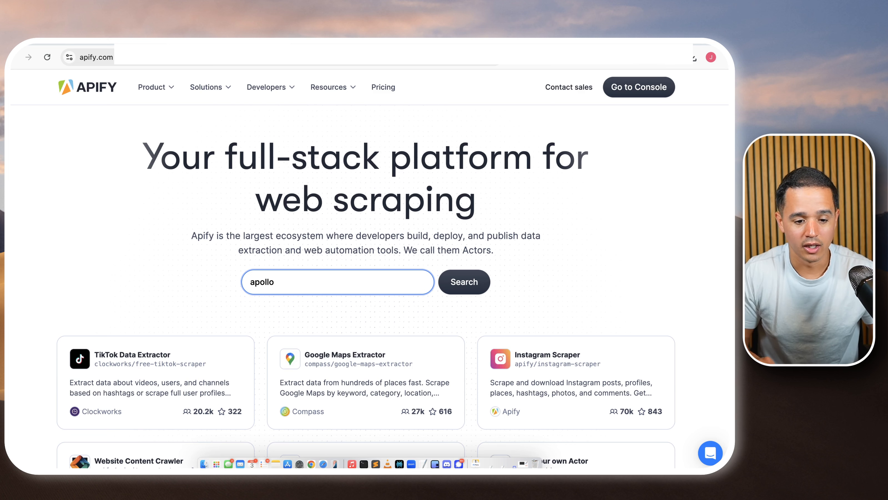
key("Return")
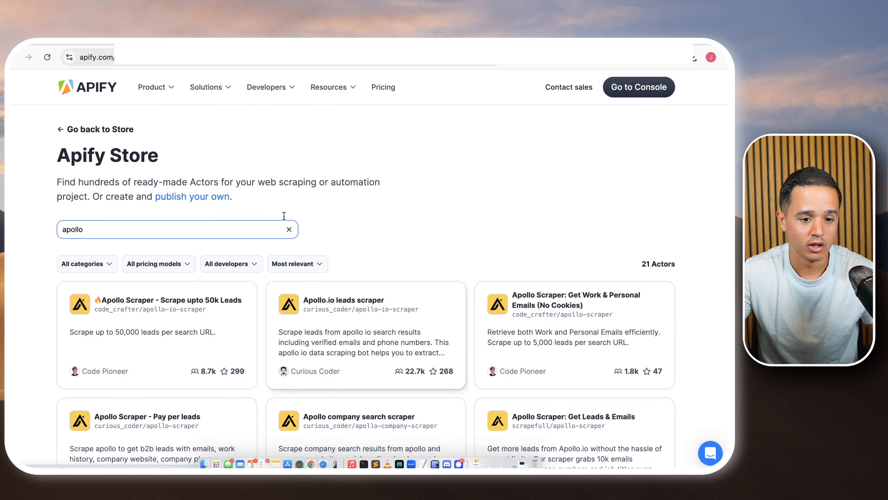
Go to the Apify Console and search its Store for "apollo".
left_click(616, 87)
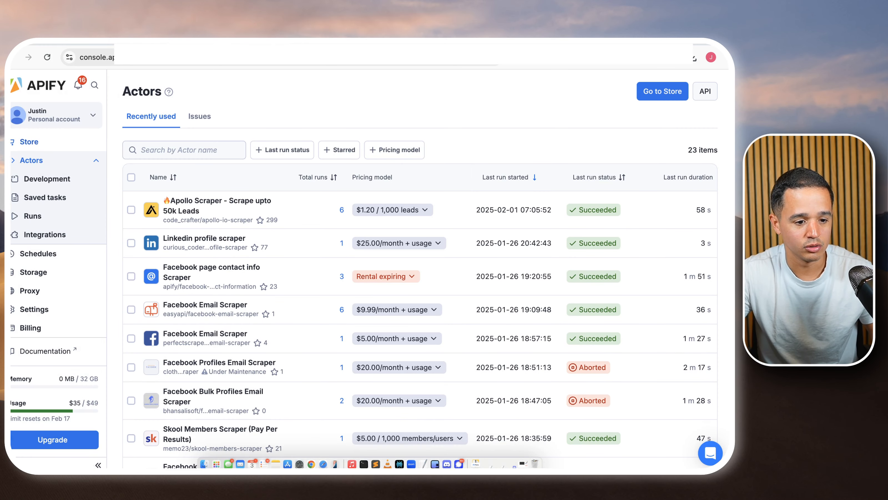
left_click(23, 143)
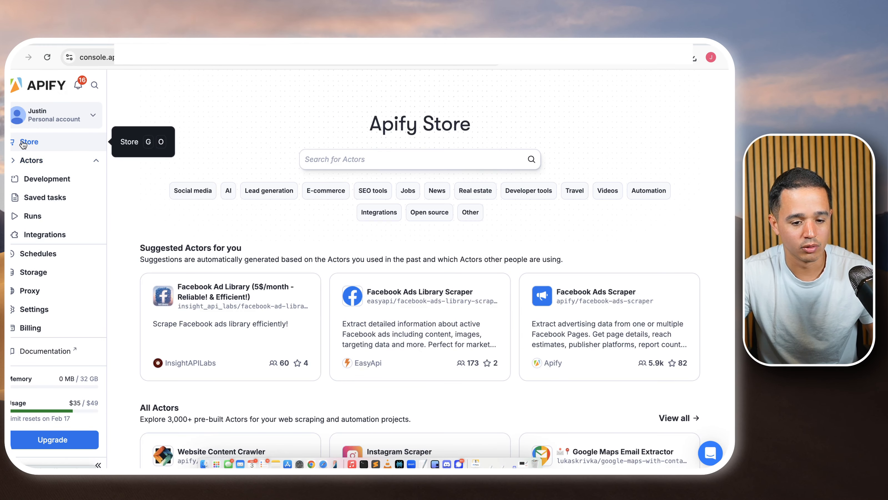
left_click(337, 159)
type("apollo")
key("Return")
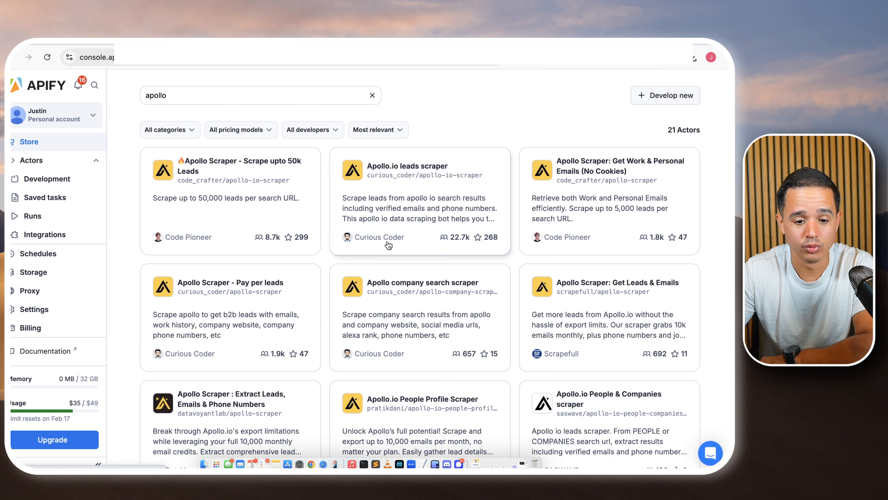
Check the rental pricing details of the "Apollo.io leads scraper" Actor and return to the search results.
left_click(392, 224)
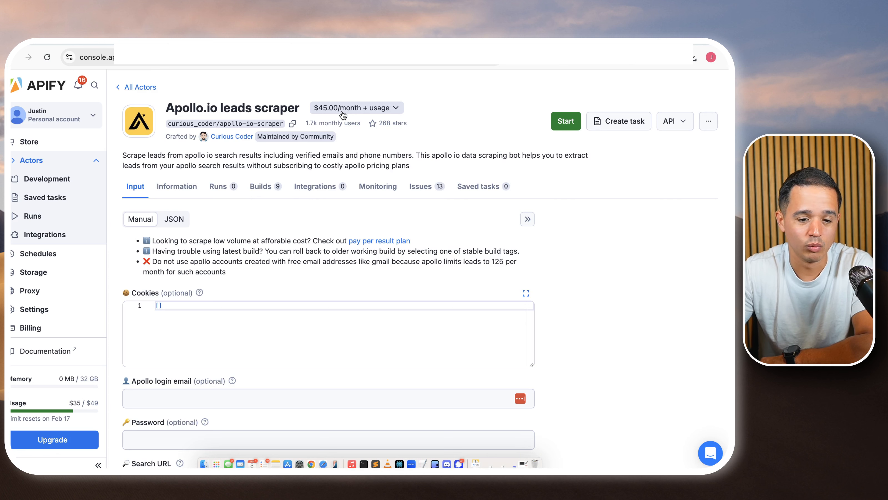
left_click(342, 114)
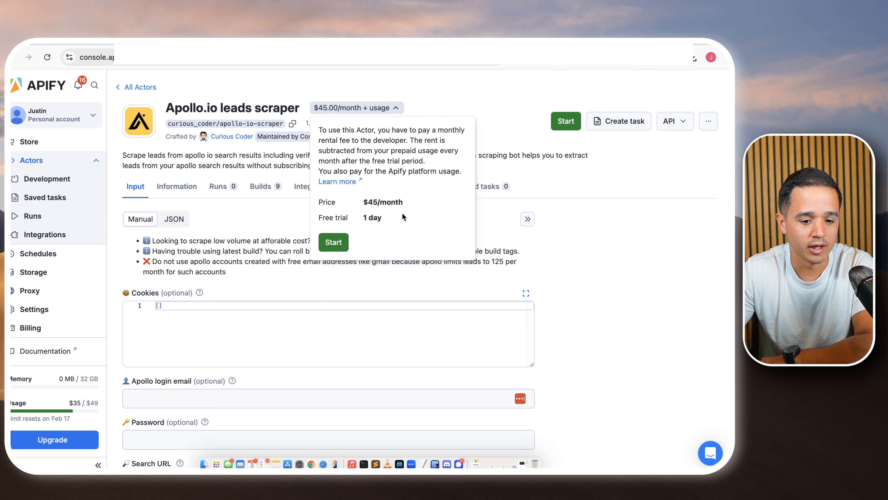
left_click(395, 107)
left_click(13, 58)
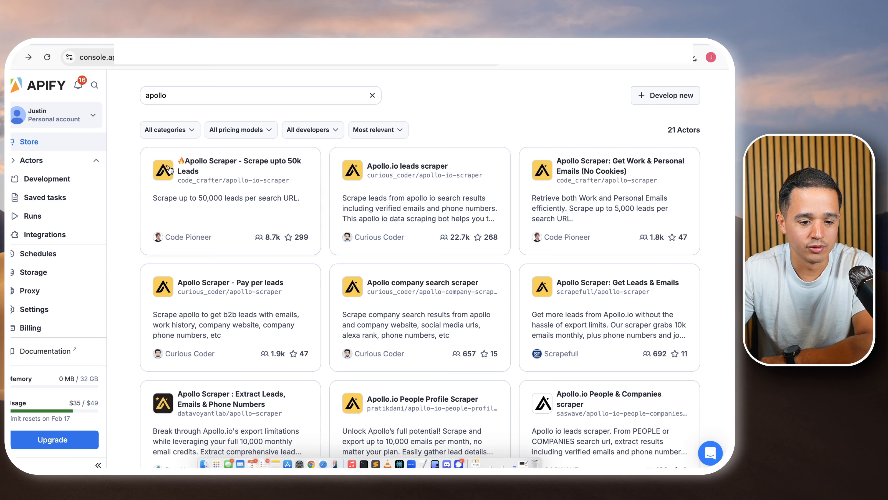
Open the "Apollo Scraper - Scrape upto 50k Leads" Actor and inspect its entire Search URL from start to end.
left_click(214, 183)
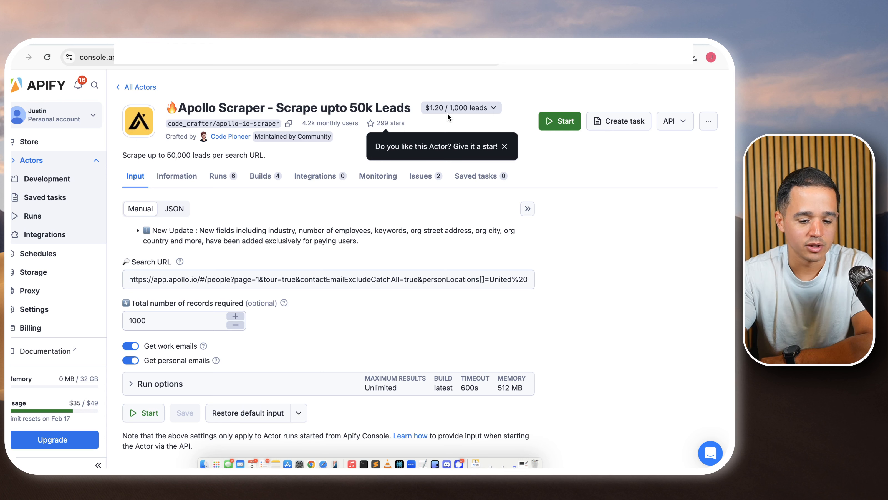
left_click(314, 273)
left_click(286, 279)
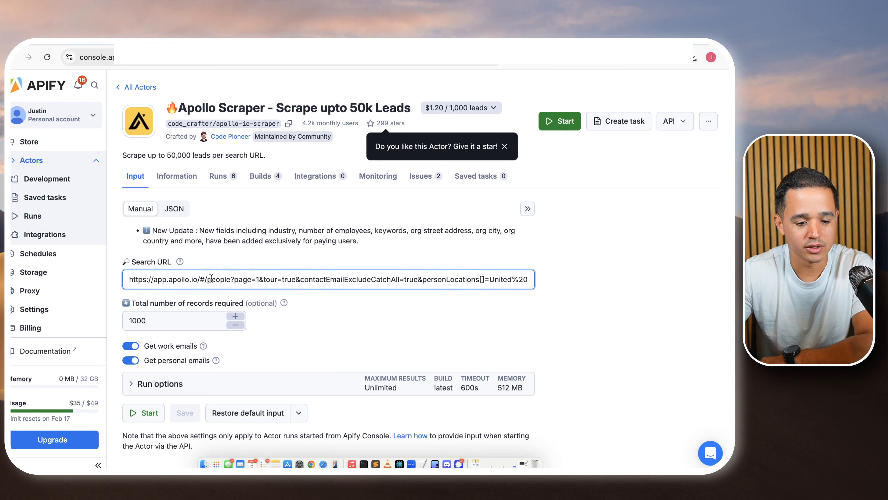
key("super+equal")
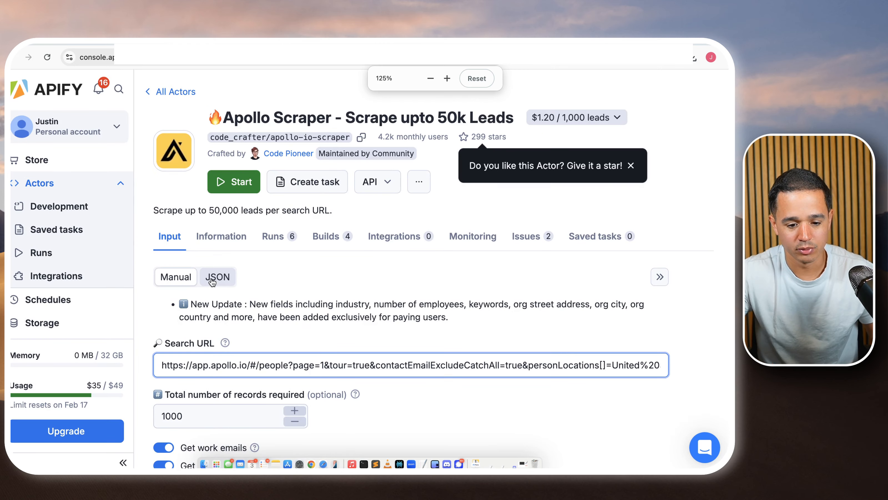
scroll(336, 292, "down", 3)
left_click_drag(257, 255, 669, 259)
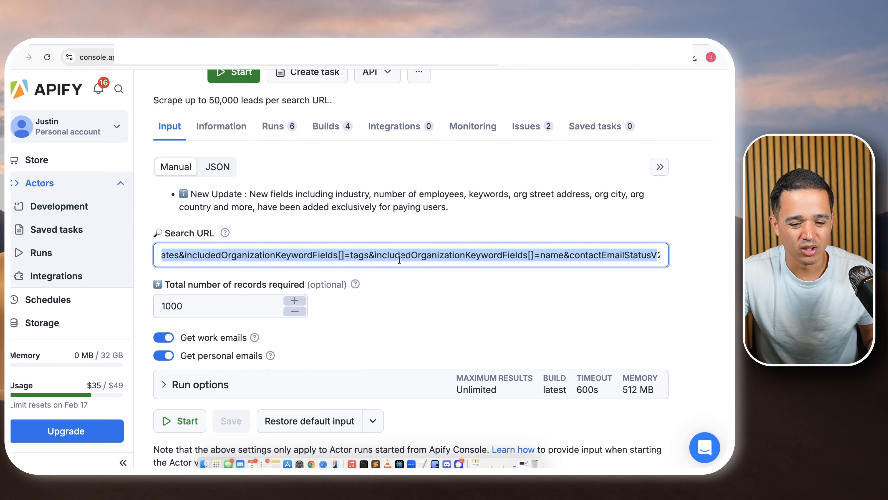
left_click_drag(400, 255, 682, 256)
left_click(621, 257)
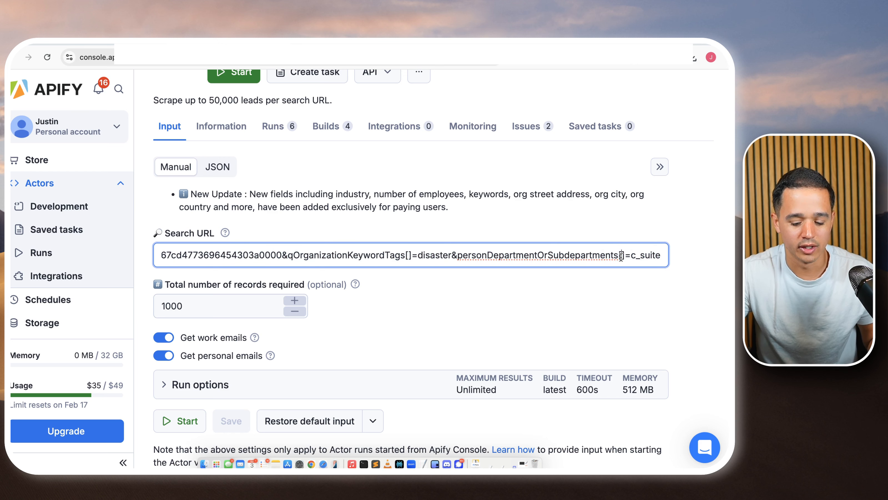
key("super+Left")
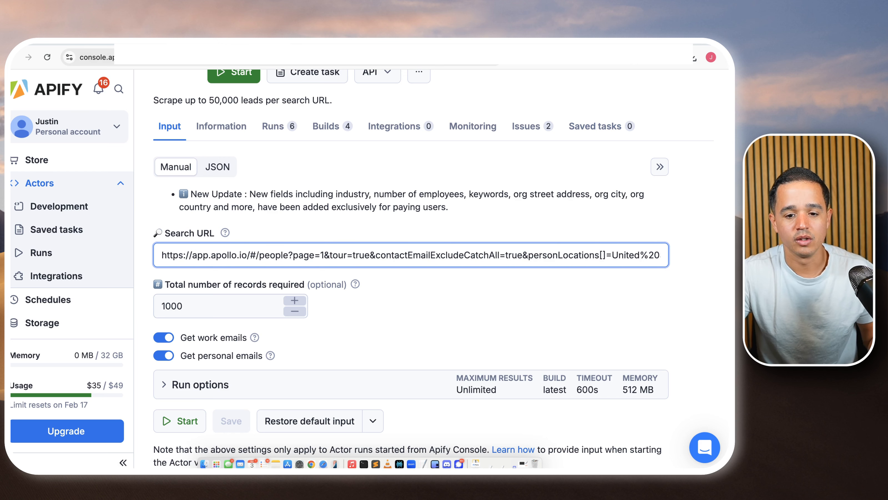
Switch to the Apollo.io account, leave the profile settings and open the People search.
left_click(594, 41)
left_click(612, 41)
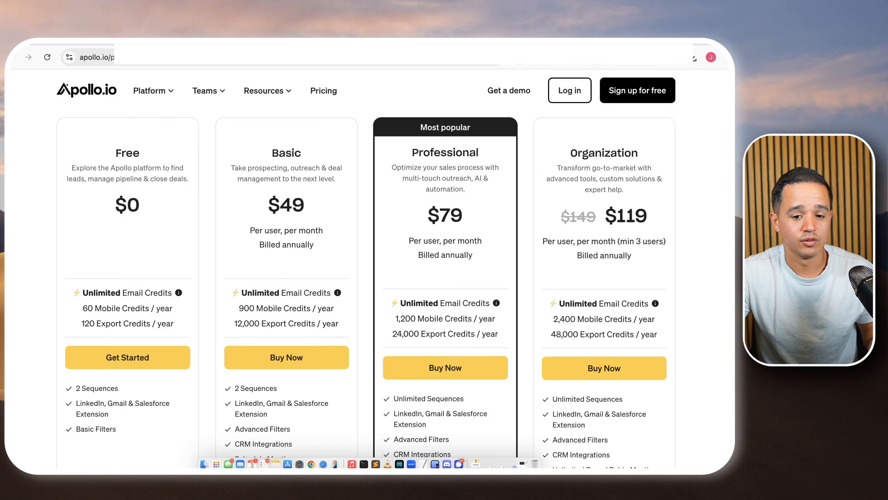
left_click(595, 42)
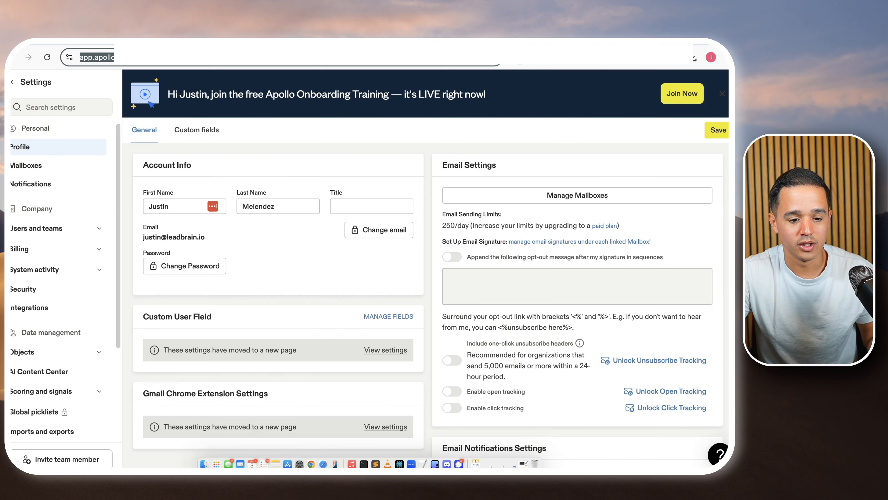
left_click(33, 128)
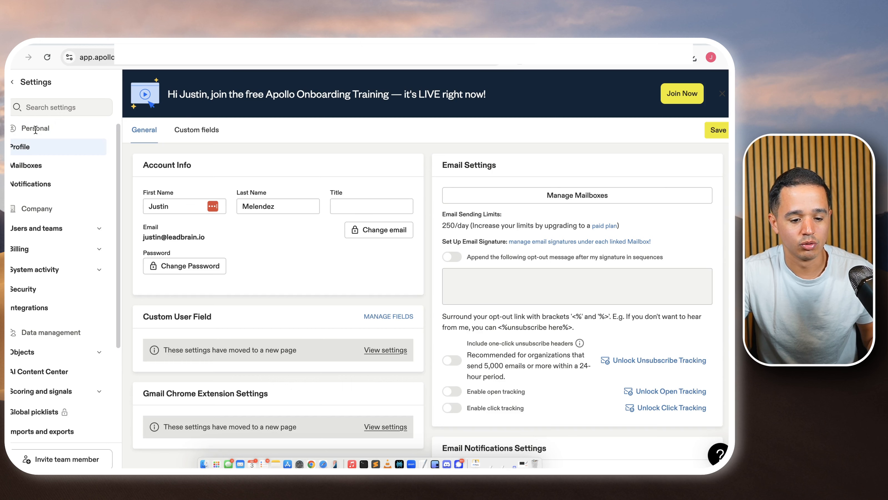
left_click(24, 87)
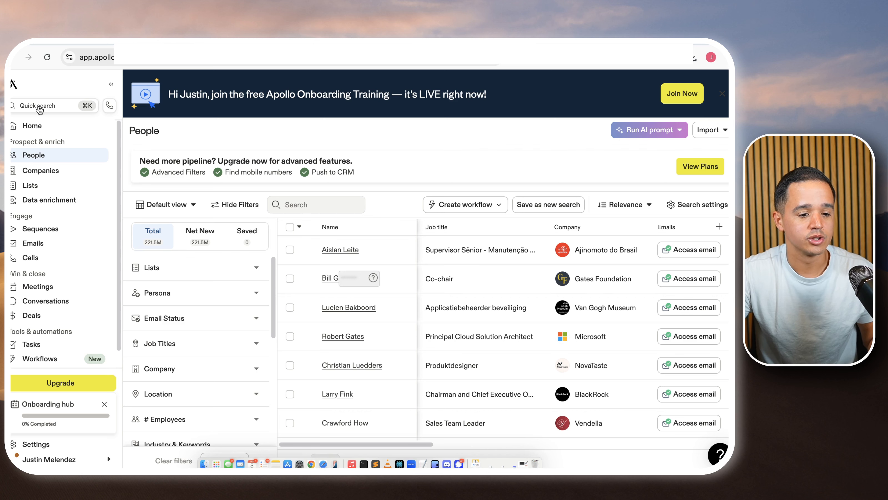
left_click(38, 124)
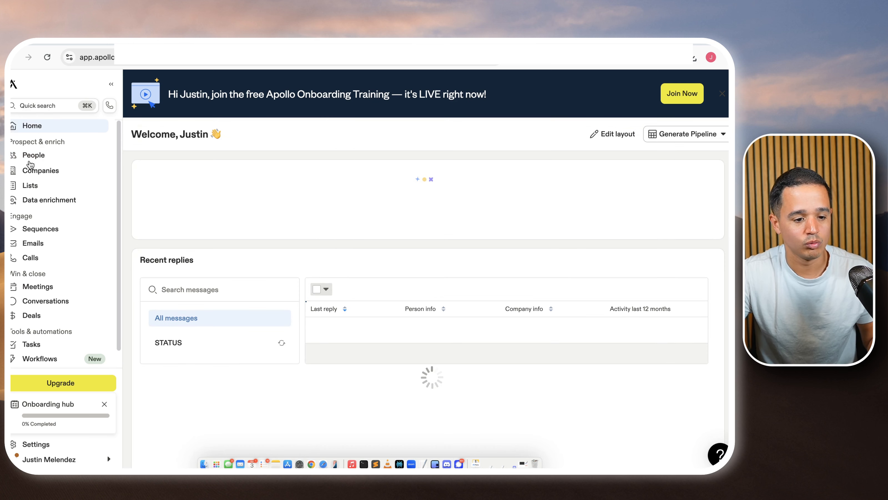
left_click(33, 155)
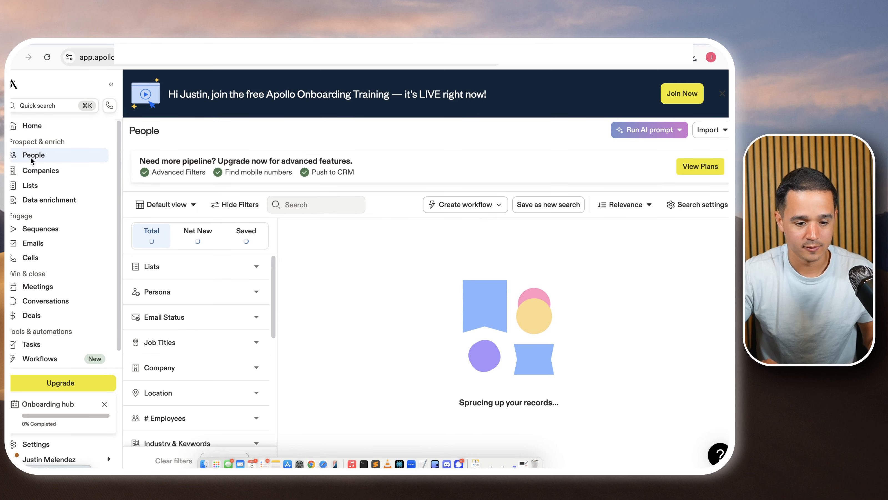
Expand the Email Status filter options for the people search.
key("super+plus")
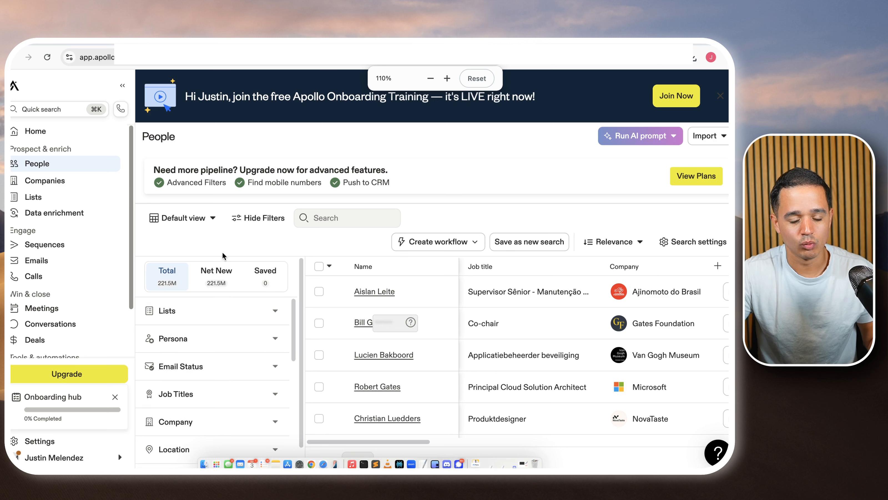
scroll(244, 294, "down", 2)
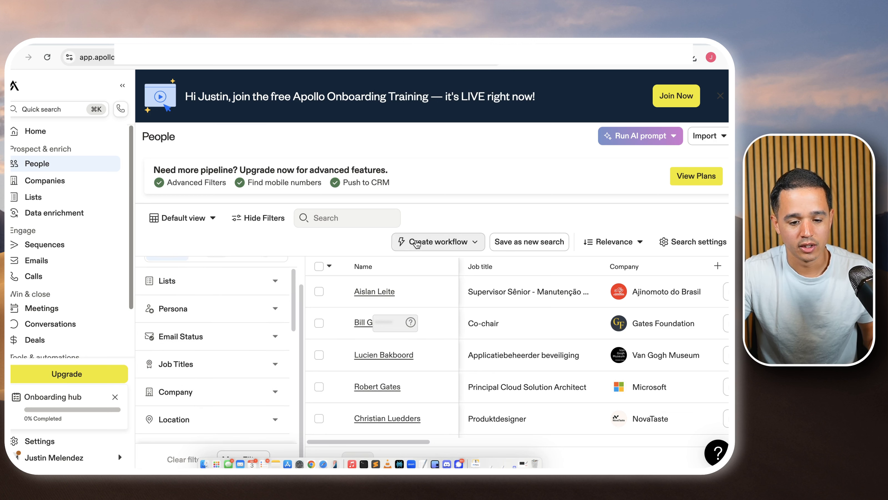
key("super+minus")
key("super+minus")
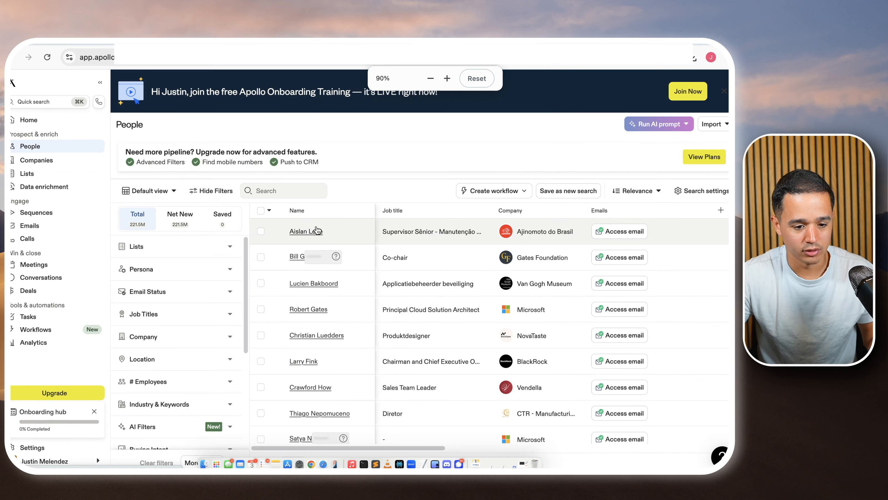
scroll(195, 277, "down", 1)
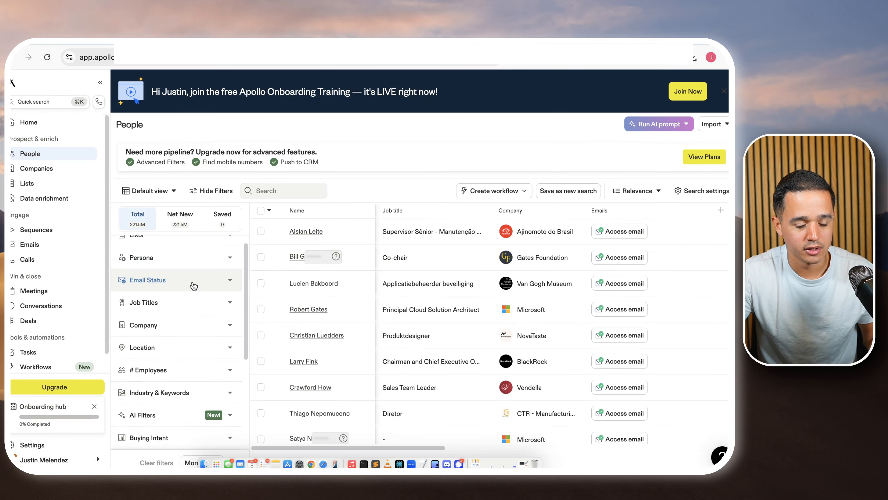
left_click(195, 279)
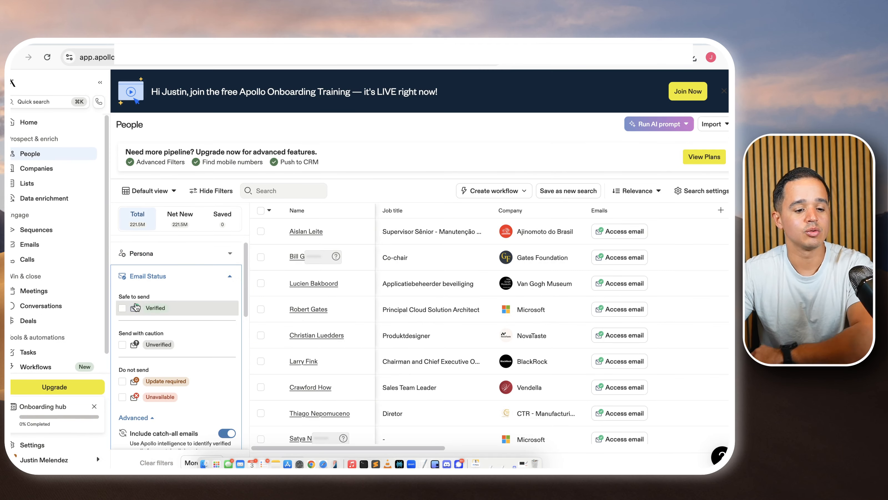
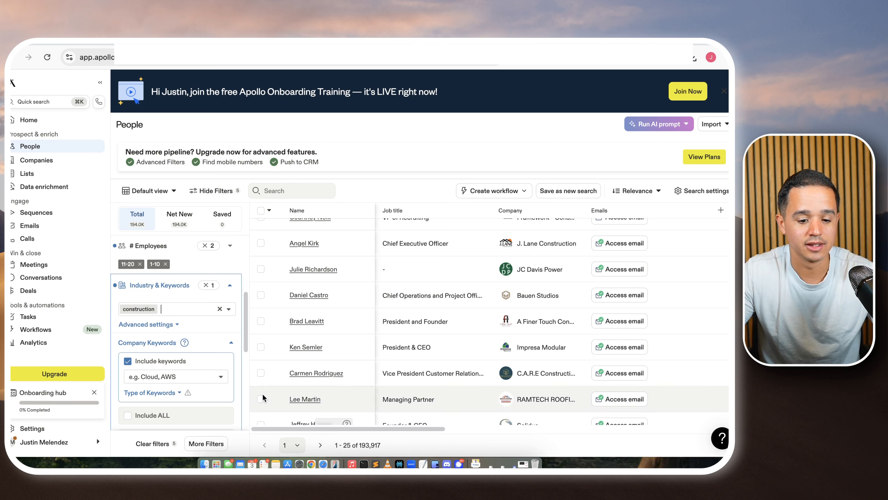
Collapse the Industry & Keywords filter and review the remaining filter categories and the contact columns of the people results.
scroll(193, 310, "down", 1)
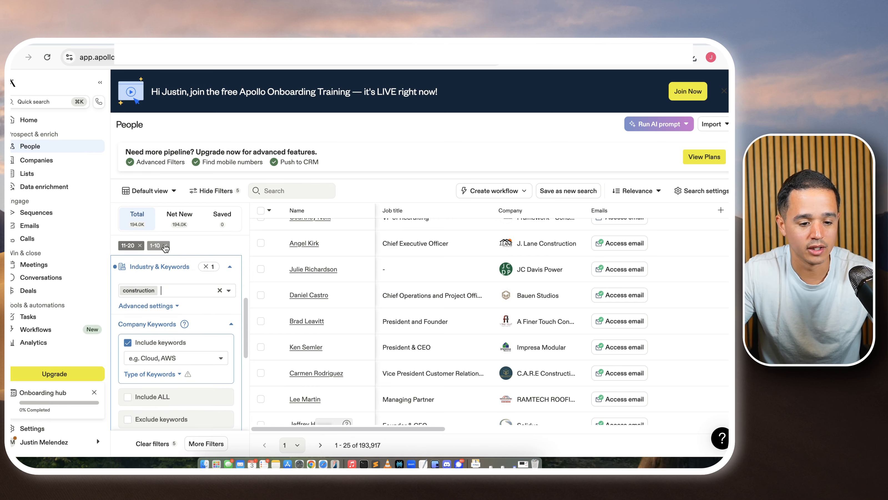
left_click(160, 263)
scroll(165, 280, "down", 2)
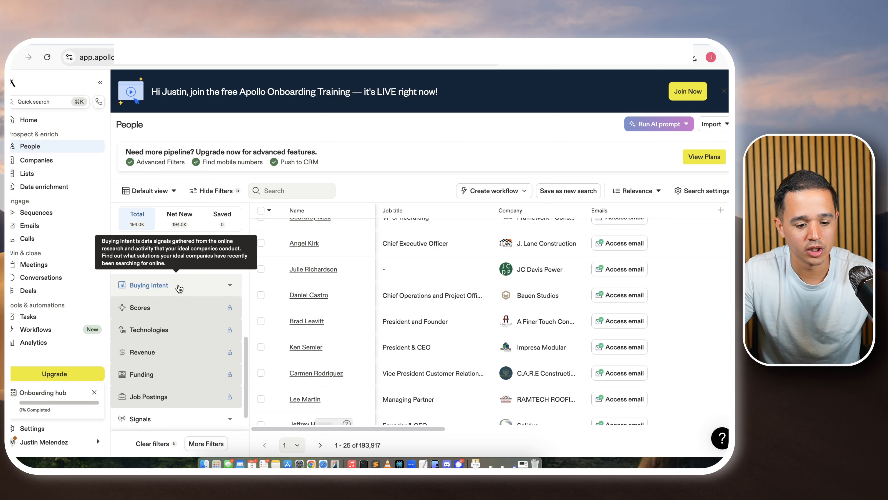
scroll(178, 287, "down", 2)
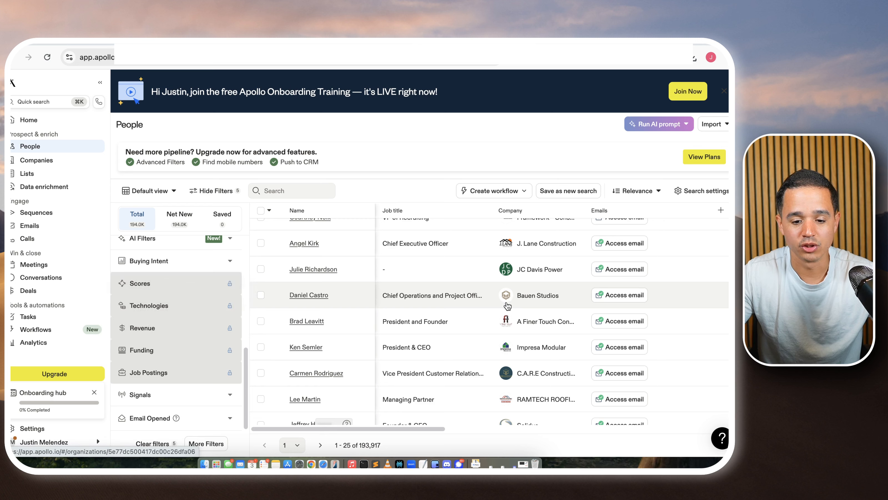
scroll(457, 307, "up", 1)
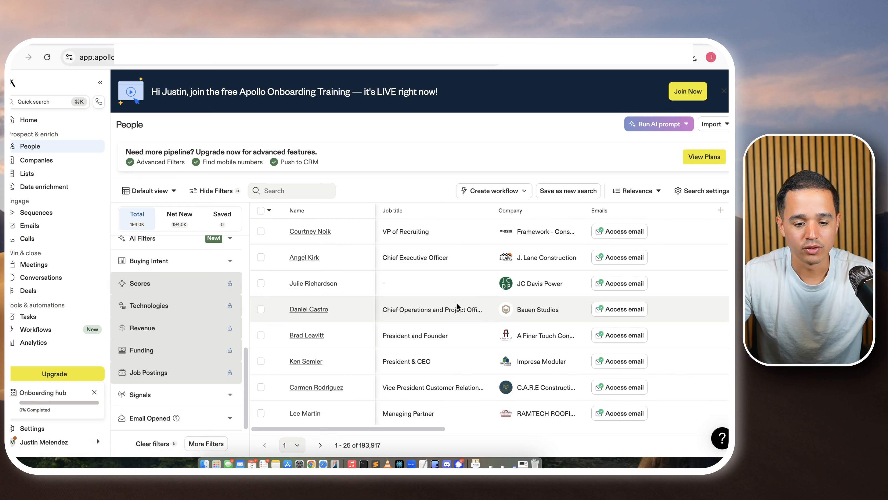
scroll(461, 283, "right", 10)
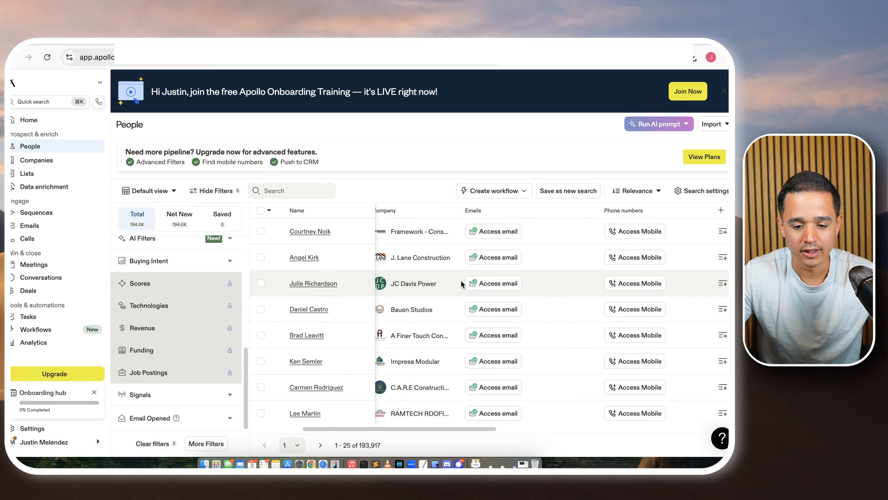
scroll(460, 284, "left", 10)
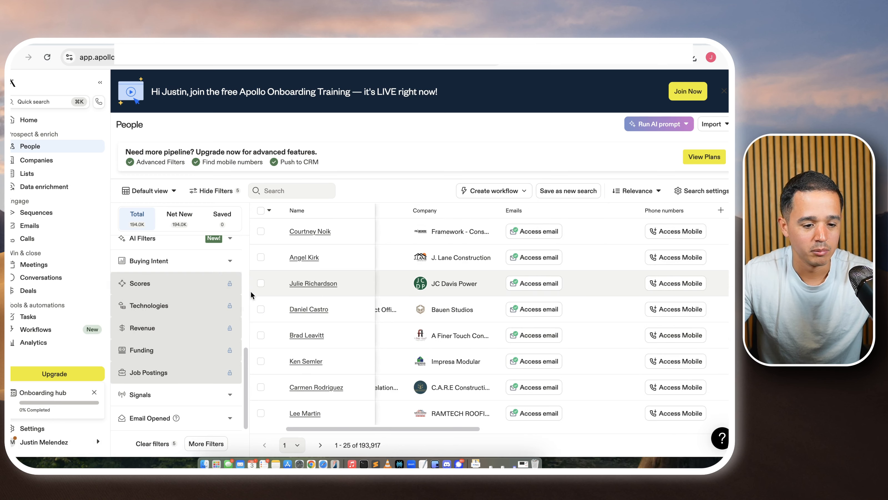
Filter the people search to the job title "sales manager".
scroll(185, 307, "up", 8)
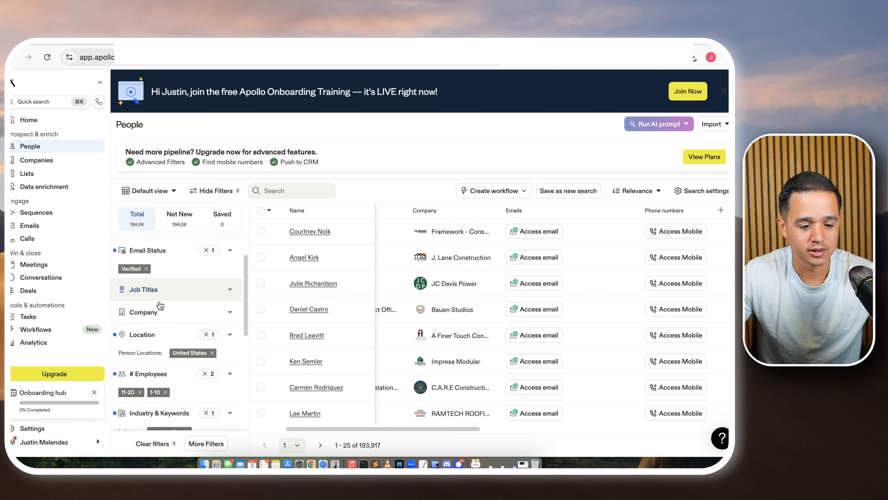
left_click(158, 300)
left_click(158, 337)
type("sales")
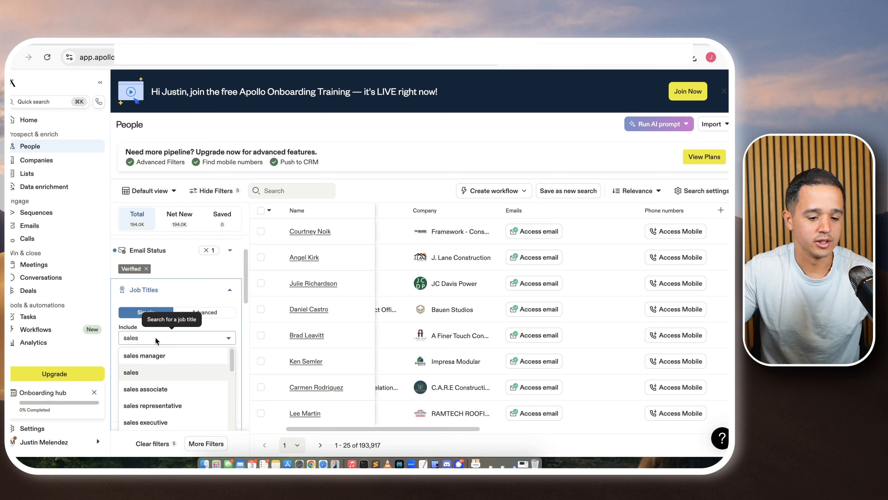
left_click(175, 350)
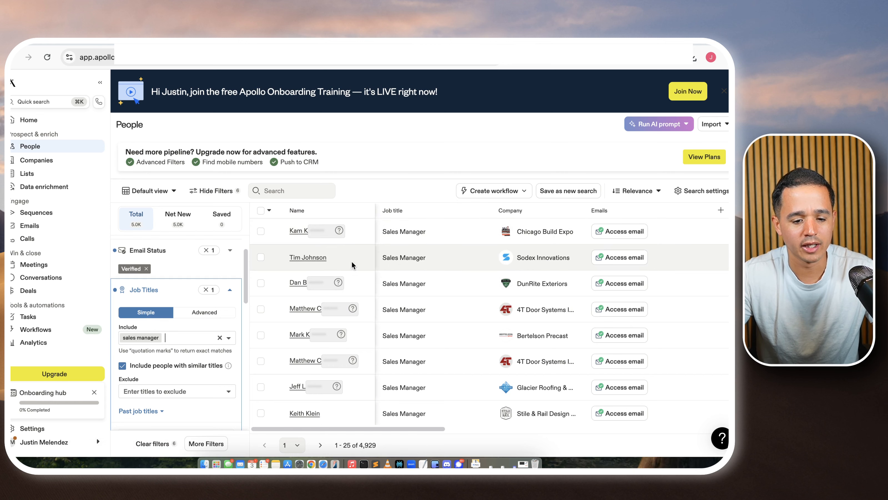
Examine the sales manager results across their email, phone, location, employee count, industry and keyword columns.
scroll(494, 267, "right", 5)
scroll(494, 267, "left", 3)
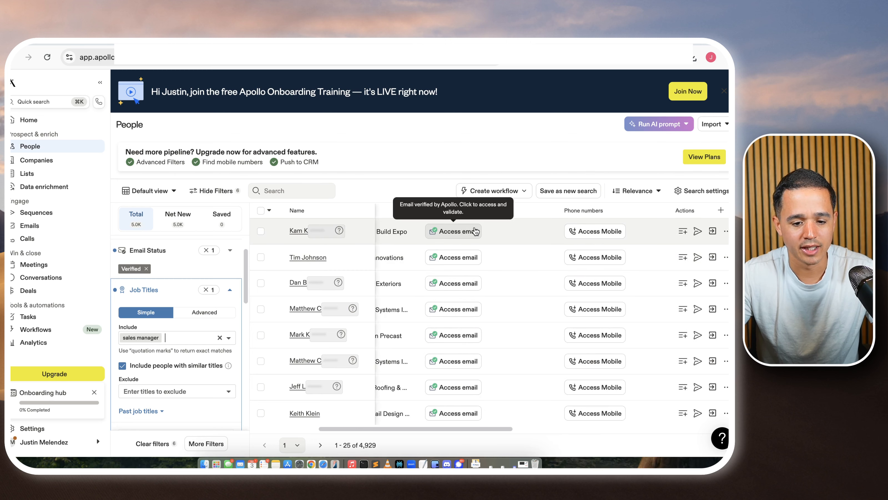
scroll(477, 231, "left", 3)
scroll(463, 290, "down", 10)
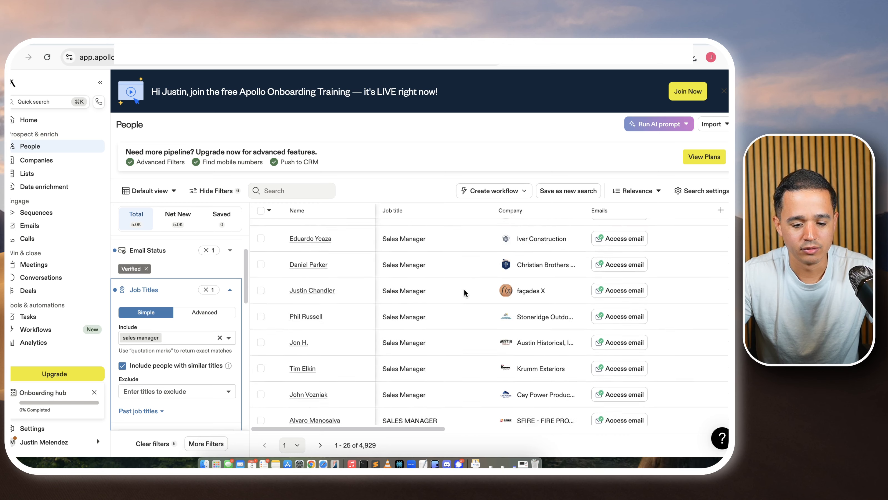
scroll(464, 288, "right", 10)
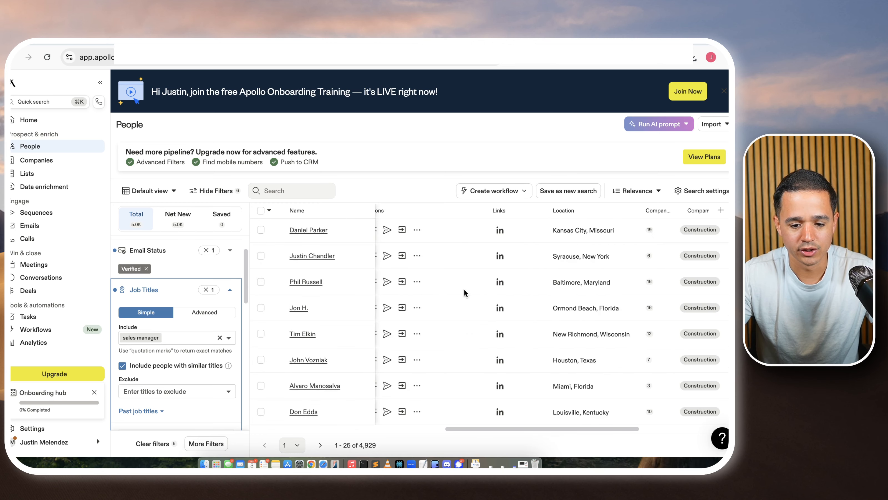
scroll(464, 291, "right", 5)
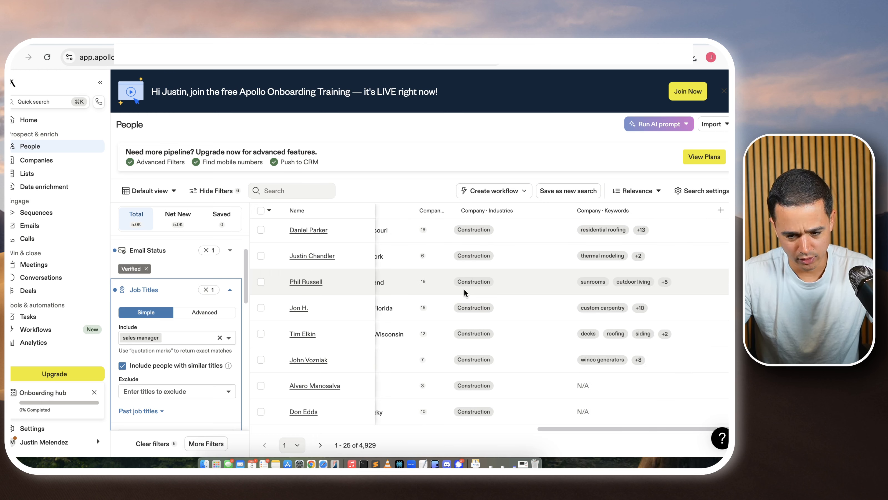
scroll(463, 289, "left", 15)
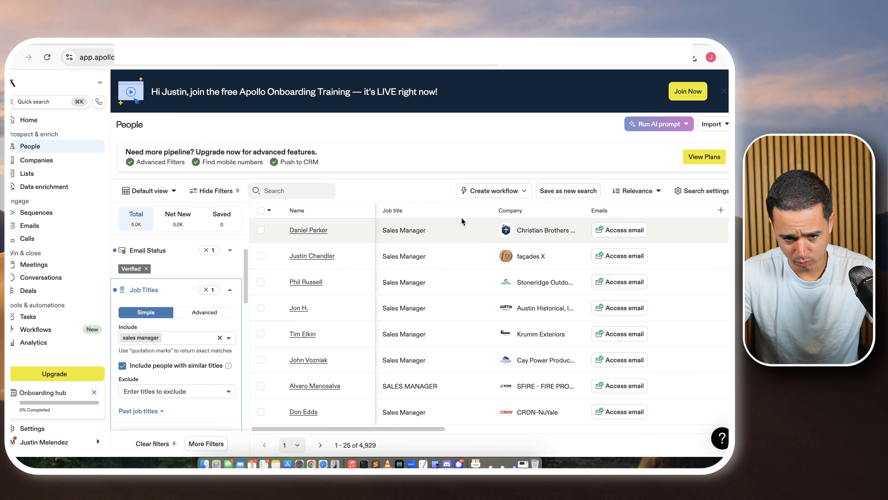
Copy the URL of the filtered Apollo people search and replace the Search URL in the Apify Actor's input with it.
left_click(379, 59)
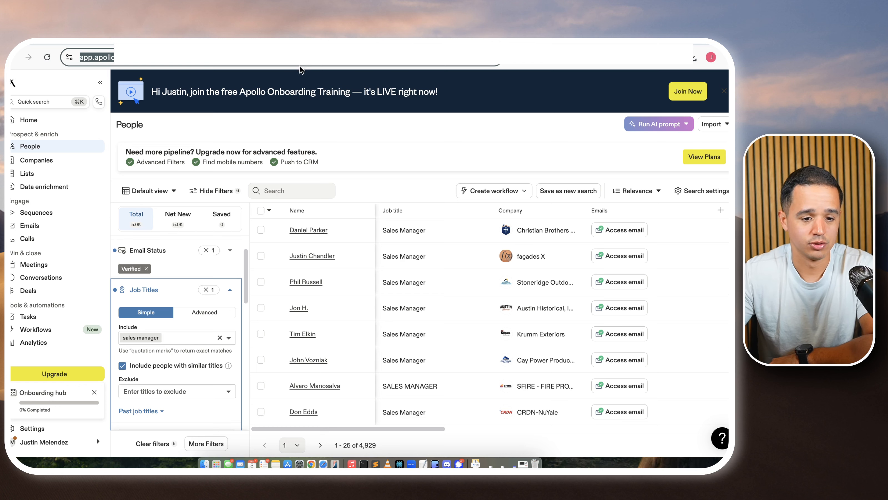
key("ctrl+Tab")
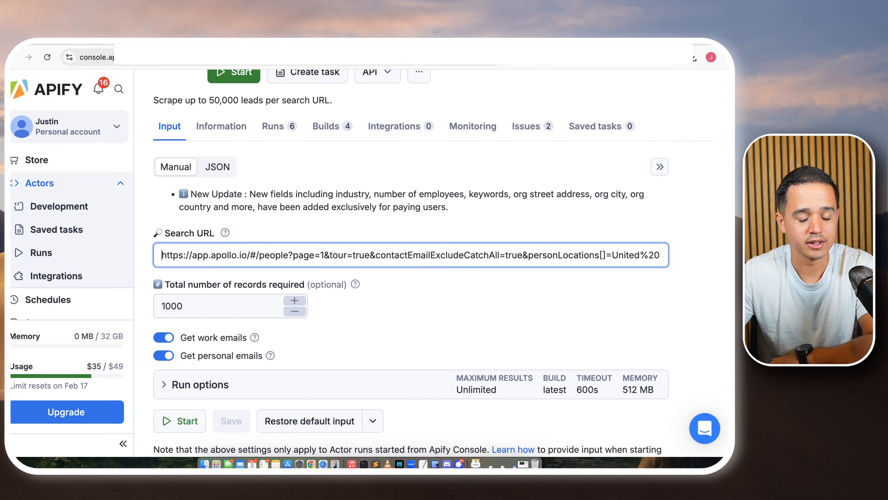
key("ctrl+shift+Tab")
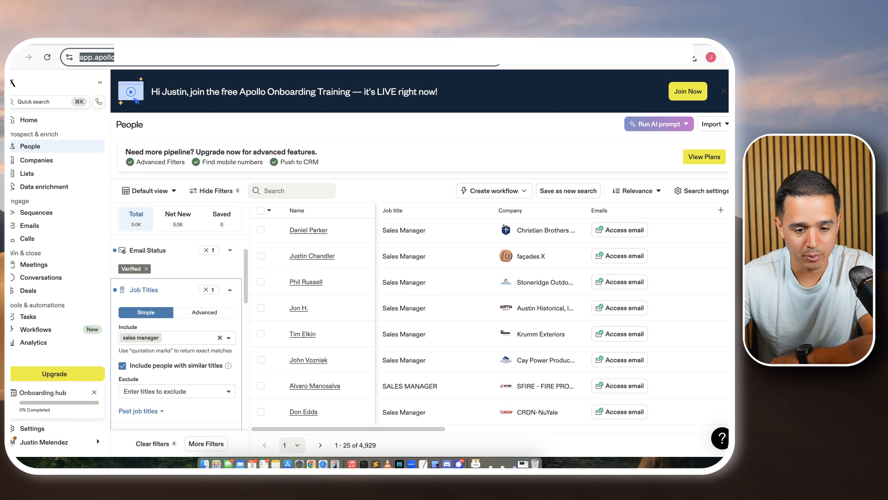
right_click(284, 61)
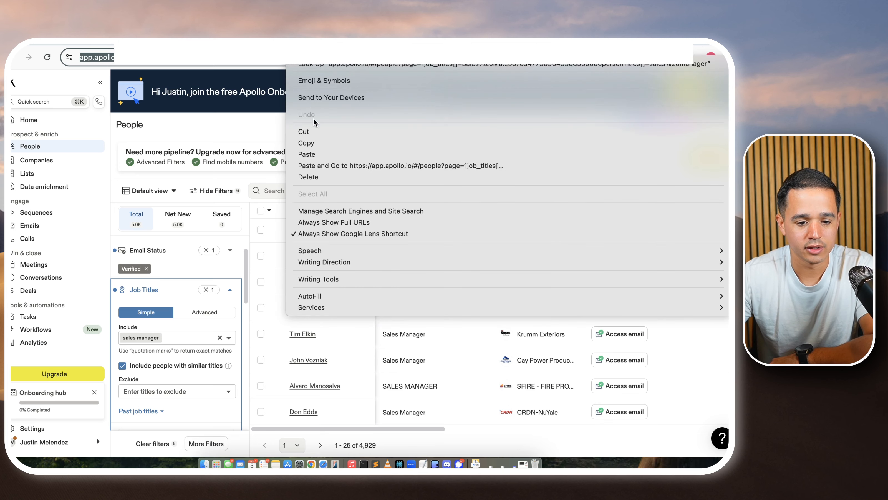
left_click(316, 143)
key("ctrl+Tab")
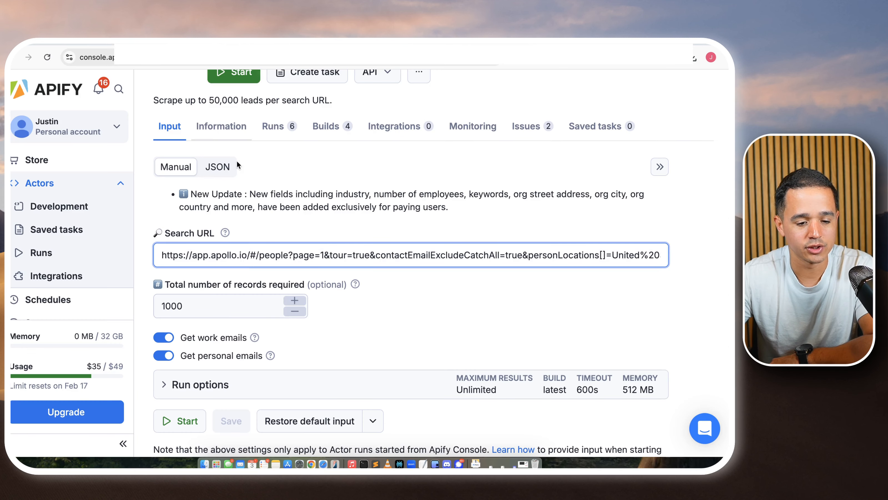
triple_click(265, 254)
key("BackSpace")
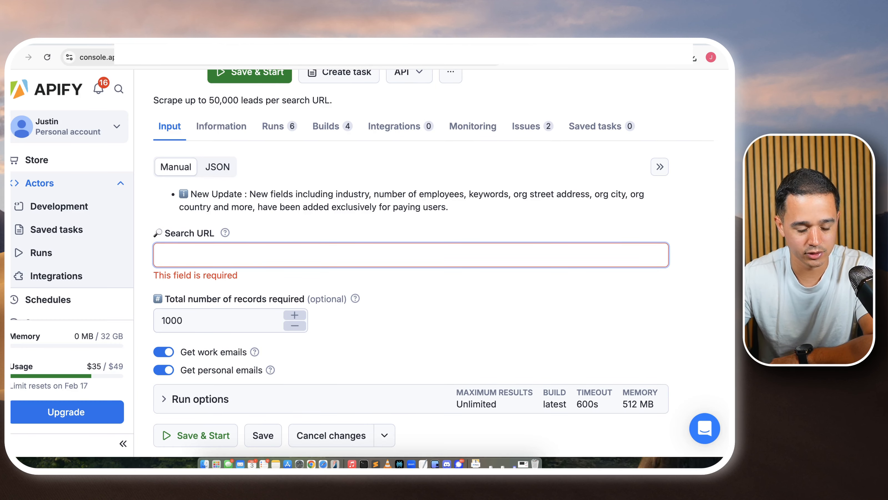
key("super+v")
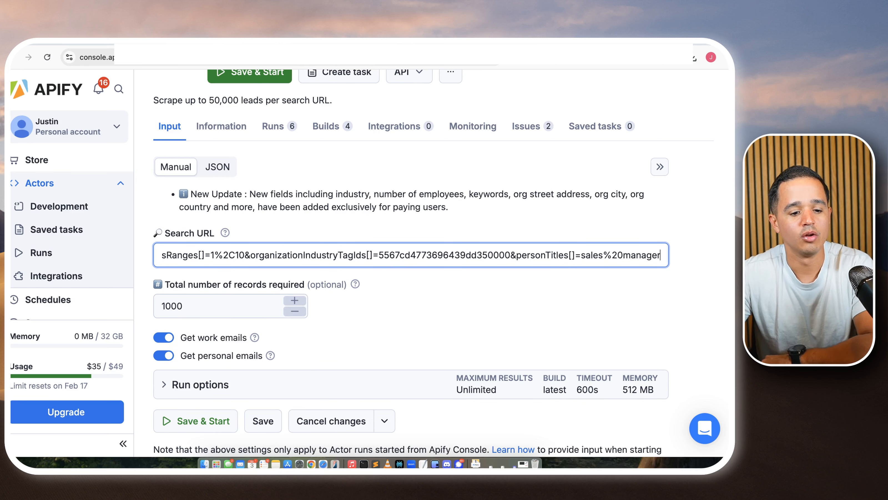
Set the total number of records required to 200 in the Apollo Scraper's input.
scroll(400, 215, "down", 2)
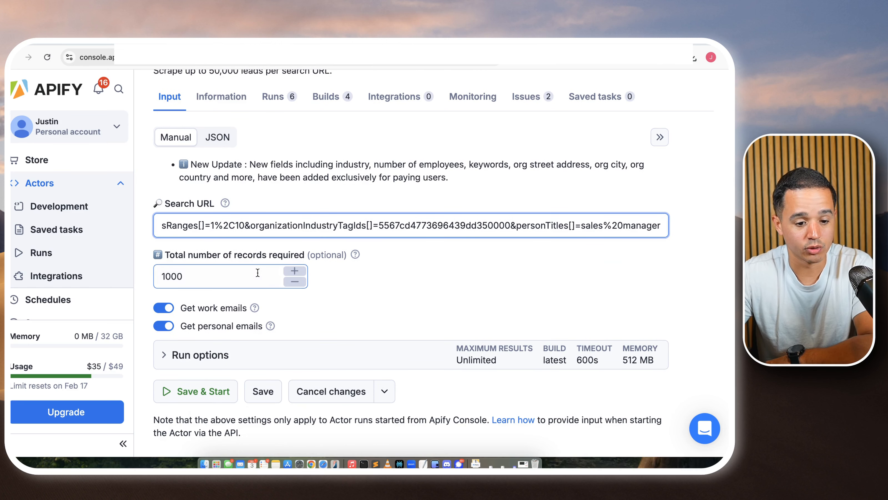
left_click(224, 279)
key("BackSpace")
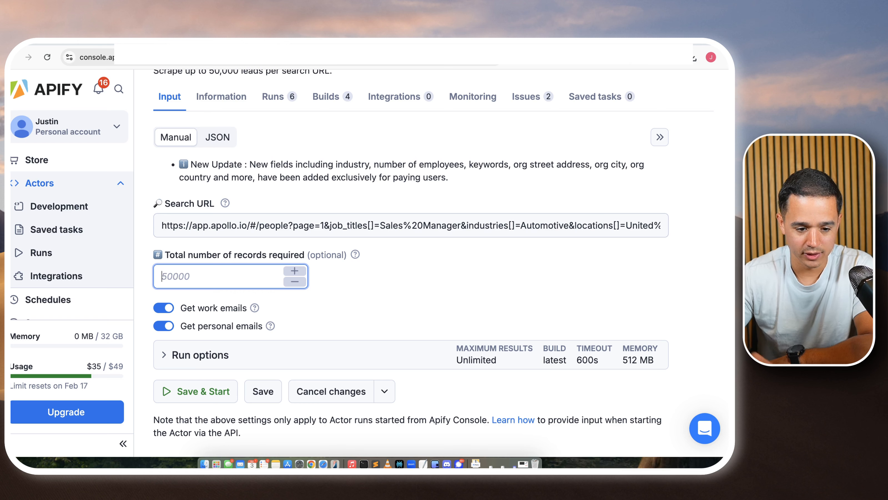
type("200")
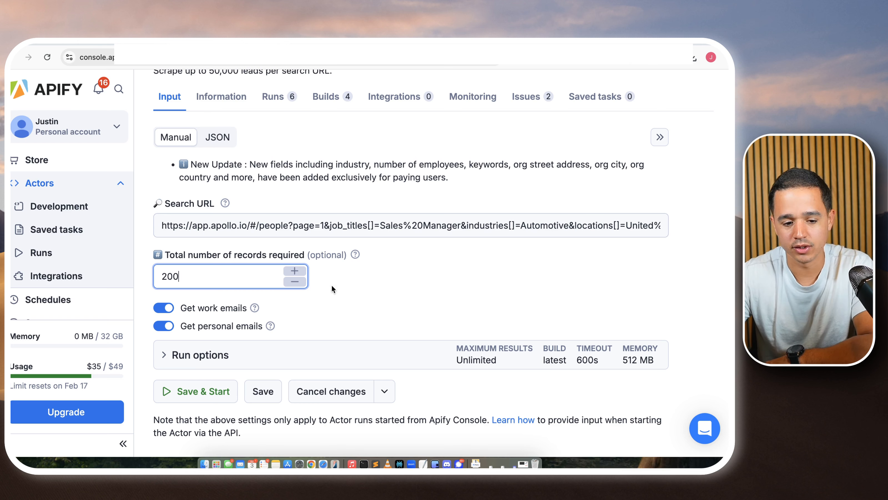
scroll(367, 263, "down", 2)
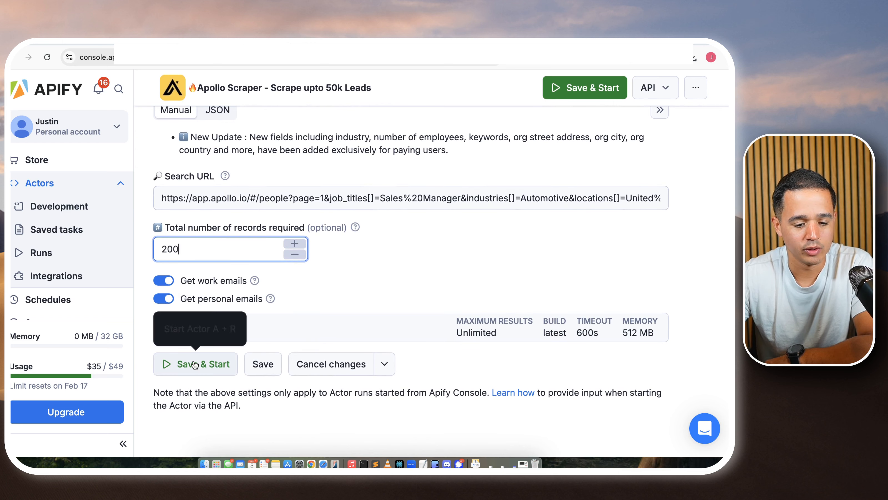
Expand the Actor's run options and review the build, timeout, memory and maximum charged results settings.
left_click(268, 321)
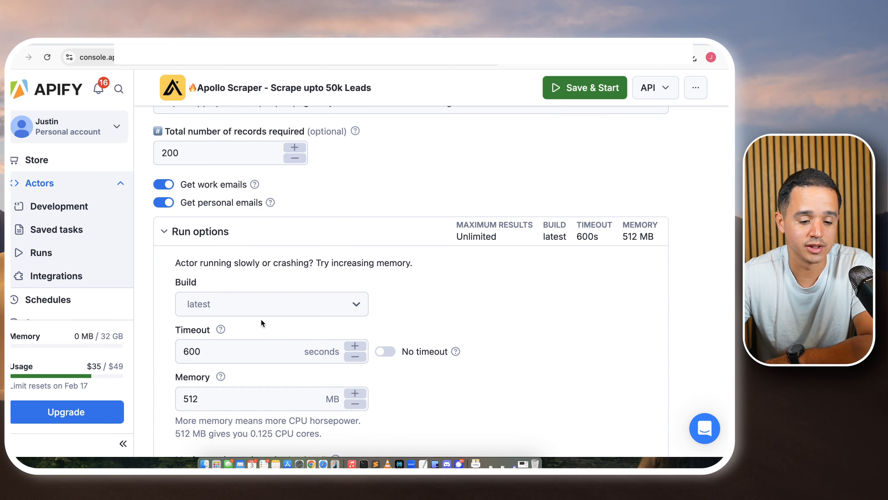
double_click(220, 341)
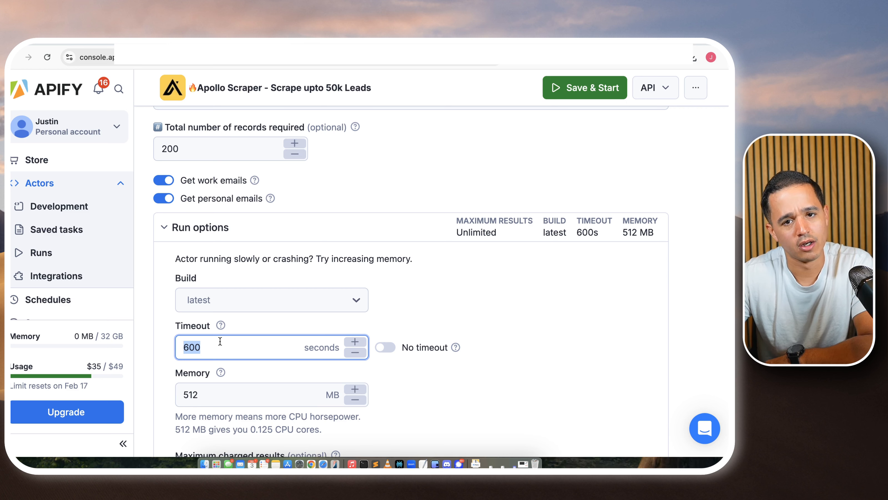
scroll(56, 230, "down", 2)
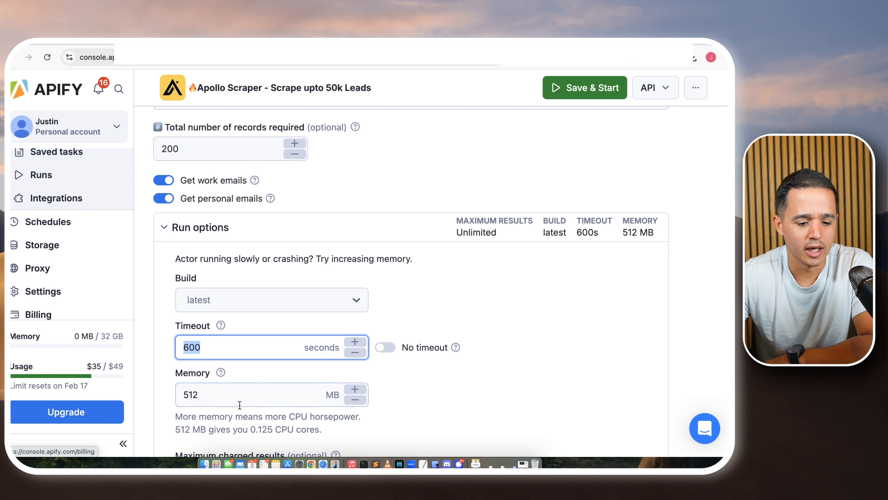
scroll(258, 392, "down", 3)
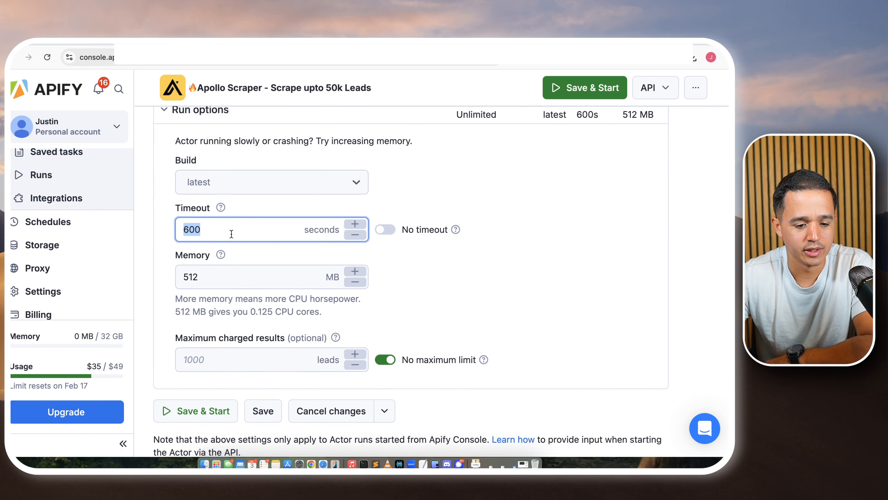
Save the input, try to run the Actor, and check the run's log and output.
left_click(210, 416)
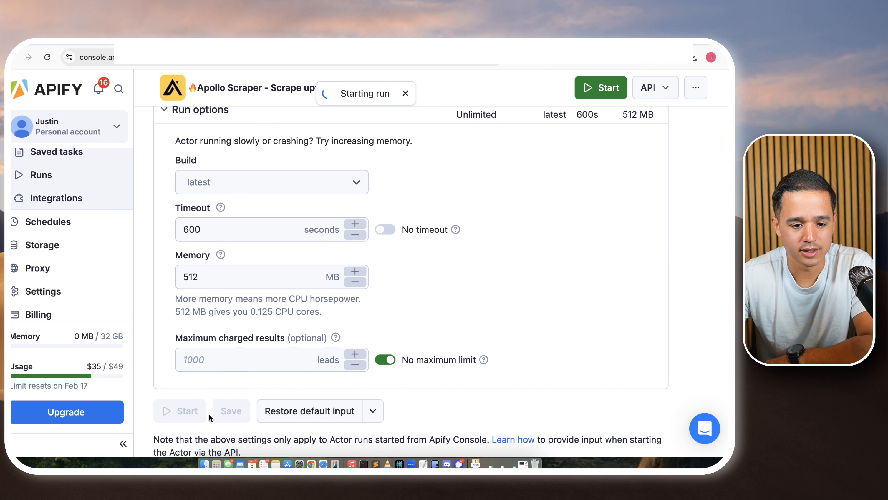
scroll(316, 241, "down", 1)
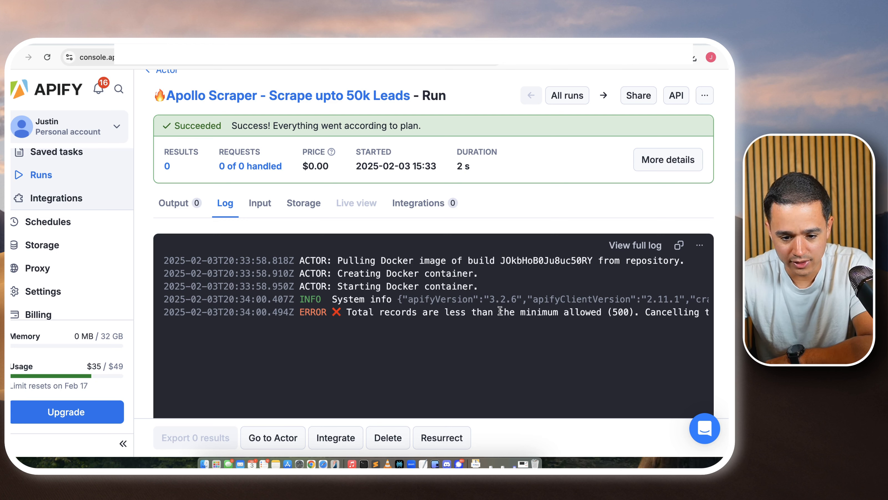
left_click(193, 212)
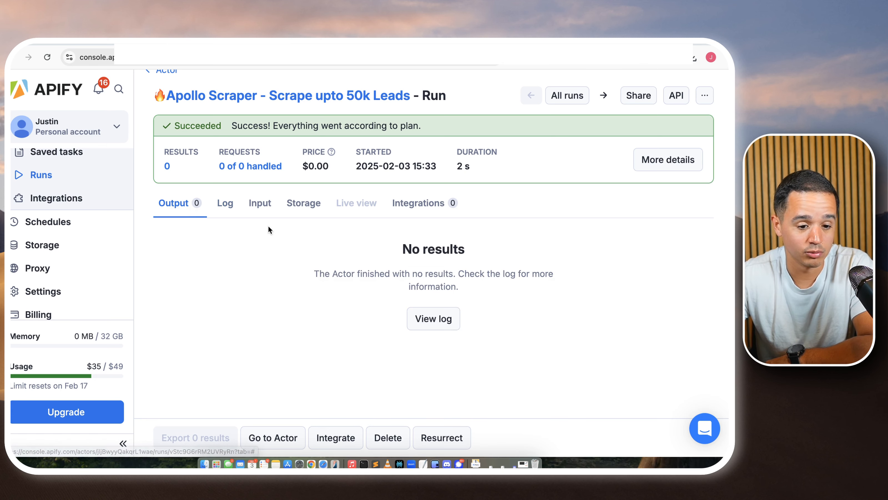
Return to the Actor's input, set the total number of records required to 500, and save and start the run.
left_click(166, 70)
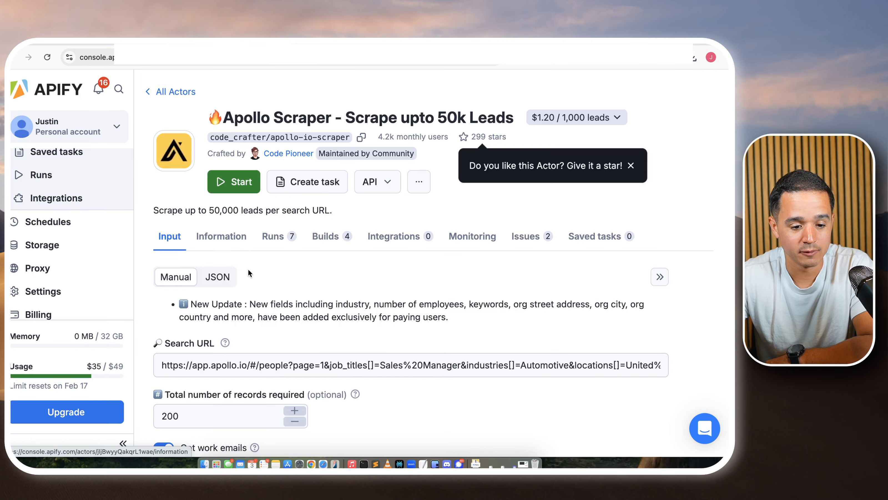
scroll(247, 268, "down", 4)
left_click_drag(189, 285, 117, 275)
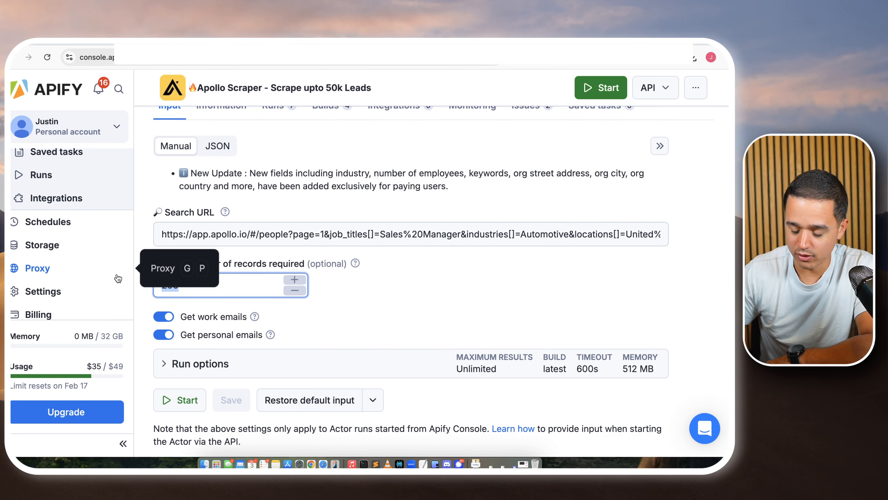
type("500")
left_click(214, 388)
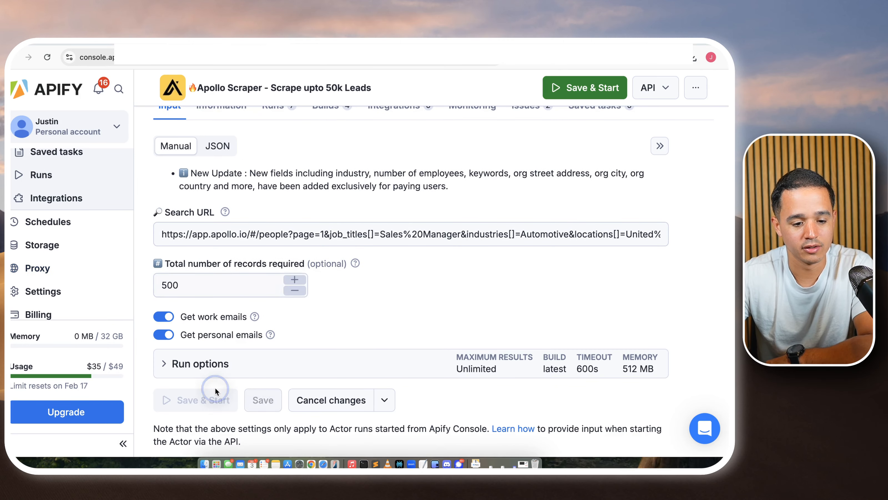
Monitor the running Actor's log, status and duration until the scrape finishes.
scroll(352, 302, "down", 1)
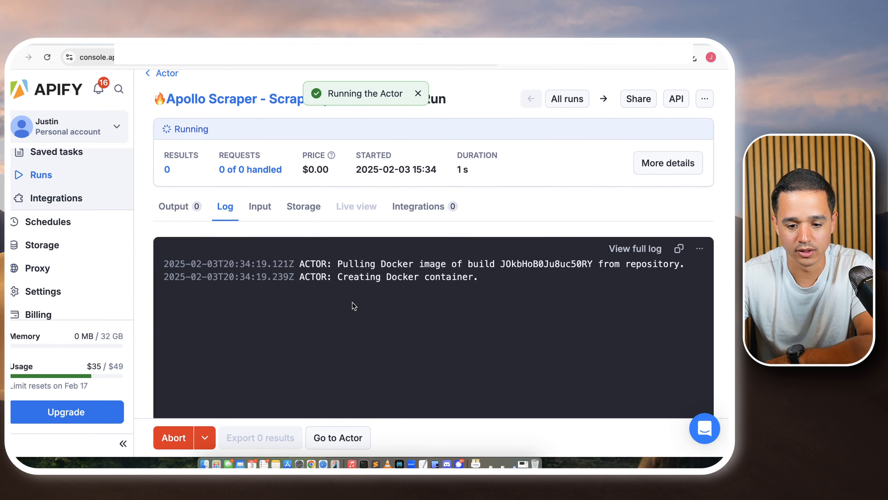
scroll(352, 303, "down", 5)
scroll(352, 303, "up", 2)
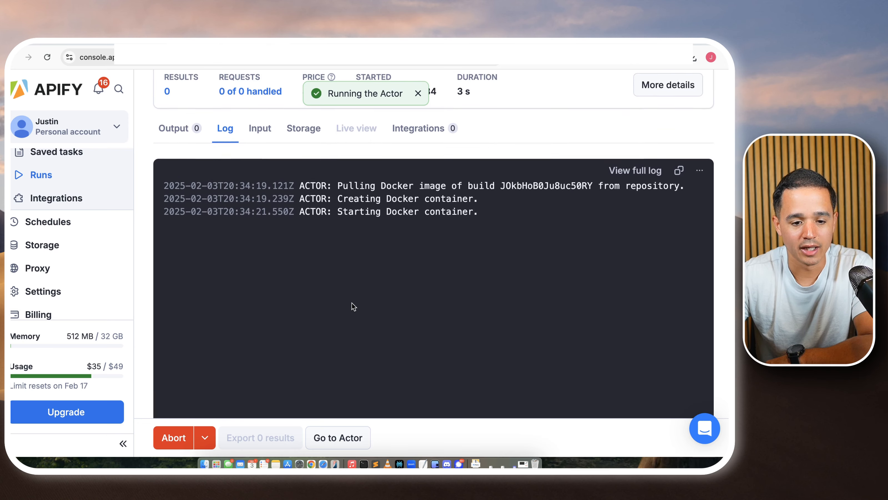
scroll(352, 306, "down", 2)
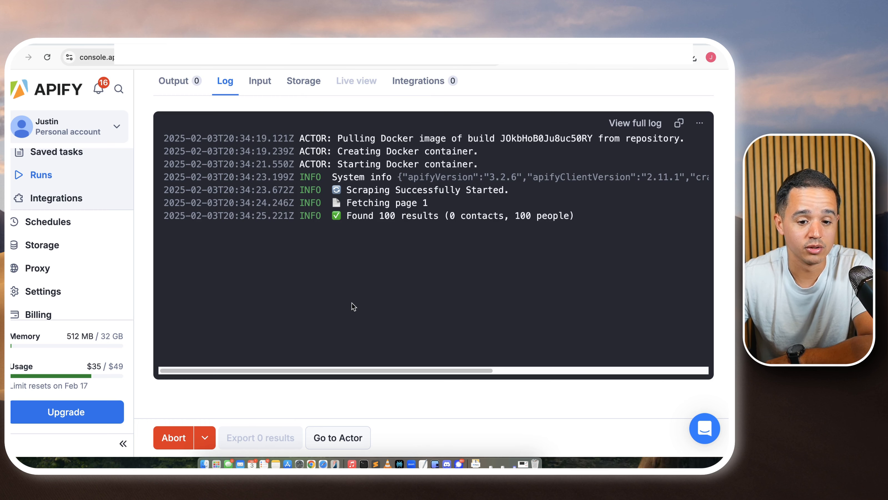
scroll(352, 303, "up", 3)
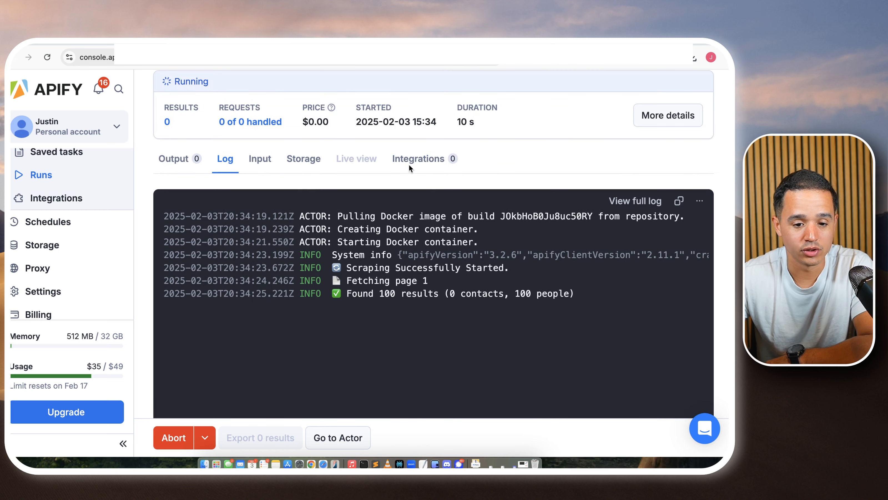
double_click(471, 105)
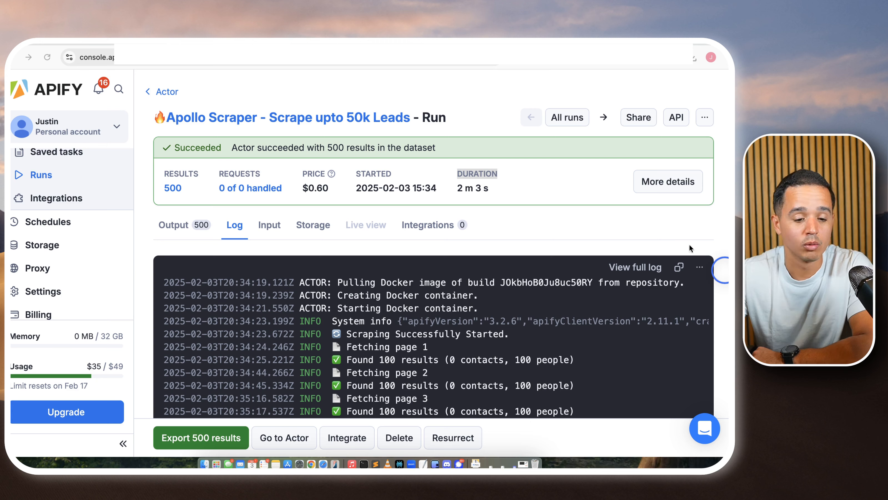
Show the finished run's output and download all results in CSV format.
left_click(188, 228)
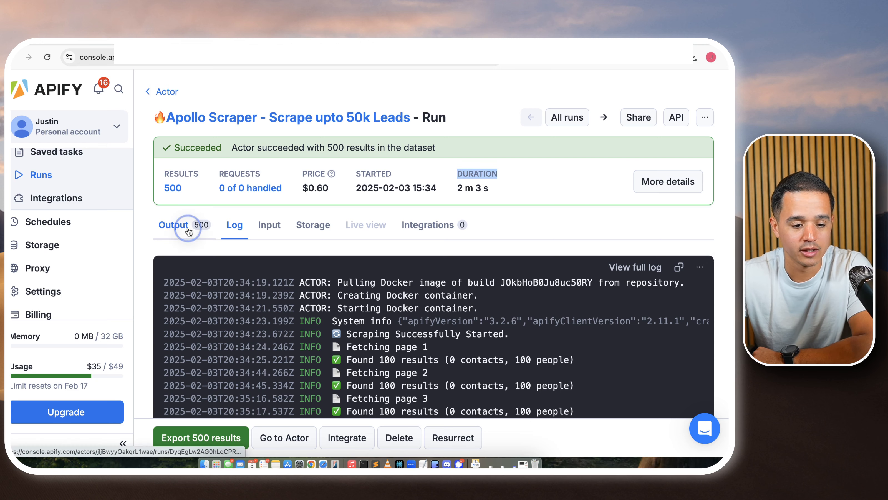
left_click(226, 434)
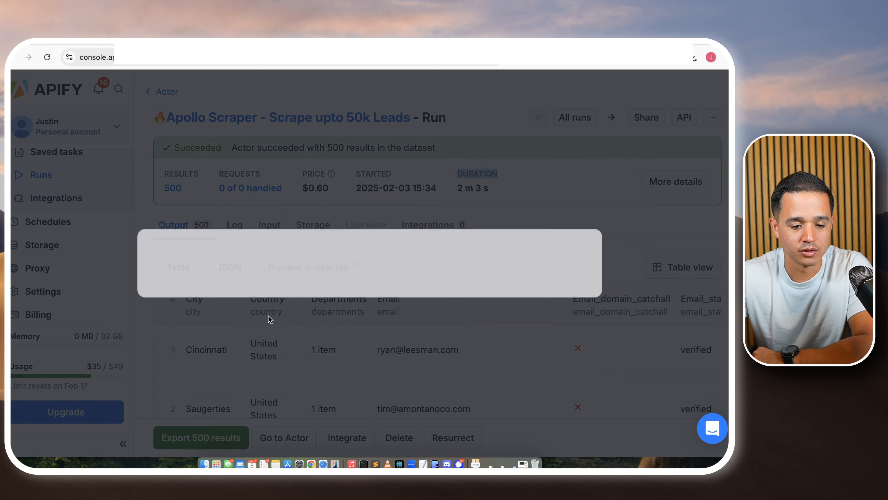
left_click(212, 374)
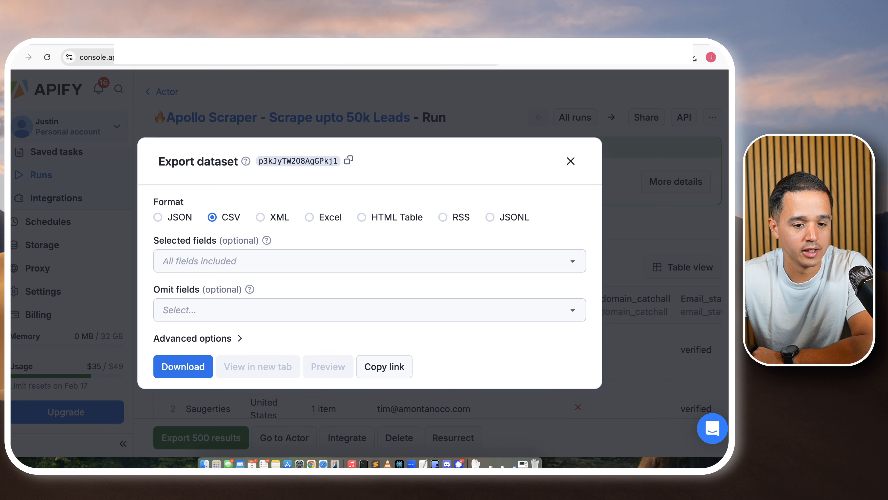
Switch to Meta Ads Manager and open the Audiences page of the demo ad account.
left_click(107, 43)
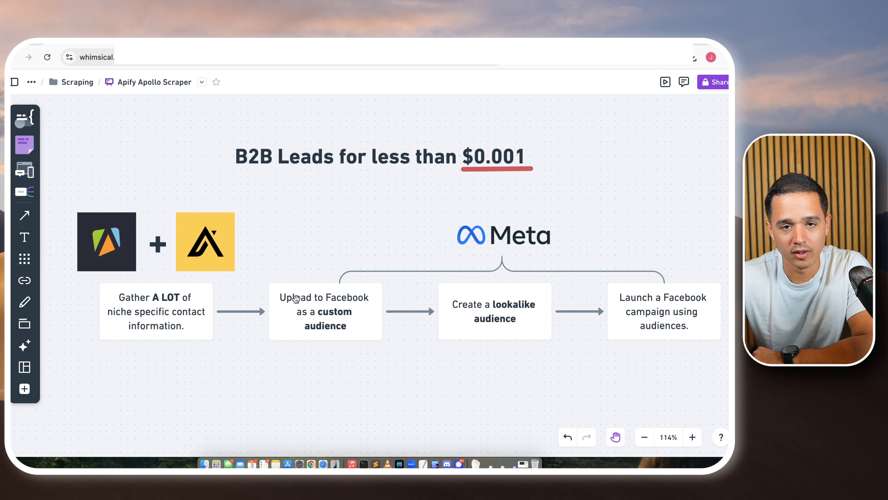
left_click(325, 37)
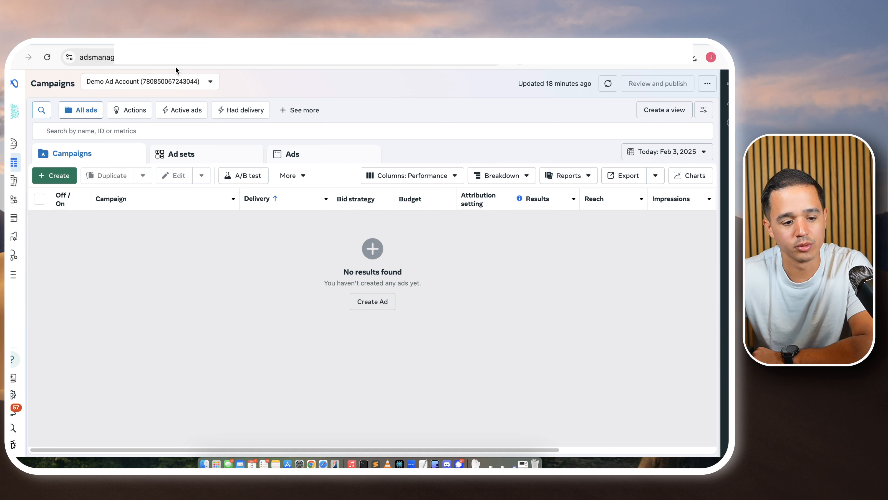
mouse_move(14, 199)
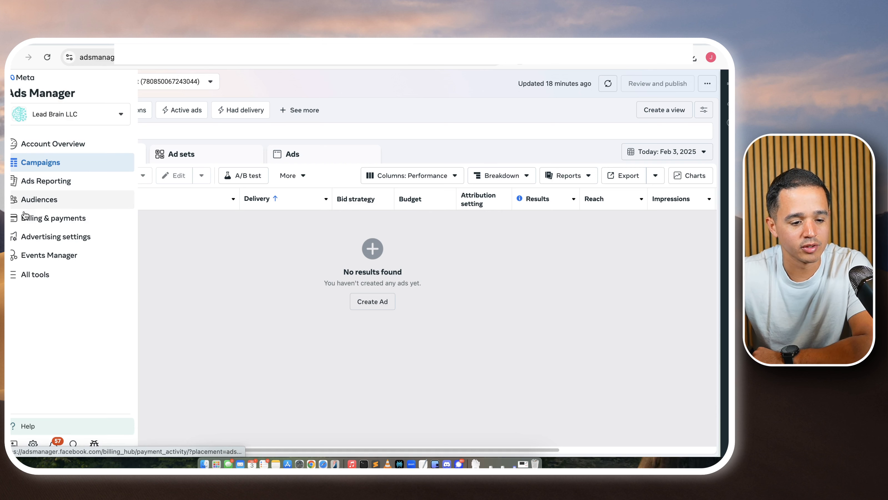
left_click(39, 199)
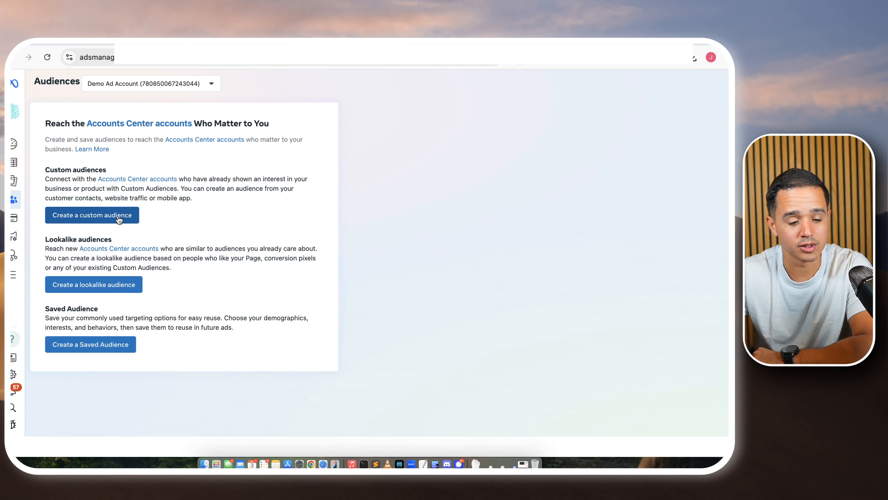
Start creating a custom audience with a customer list as its source.
left_click(119, 217)
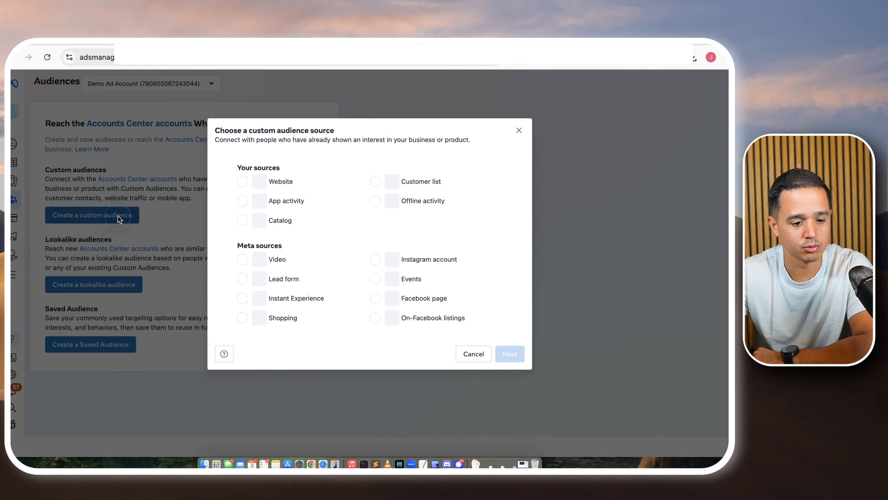
left_click(376, 181)
left_click(509, 354)
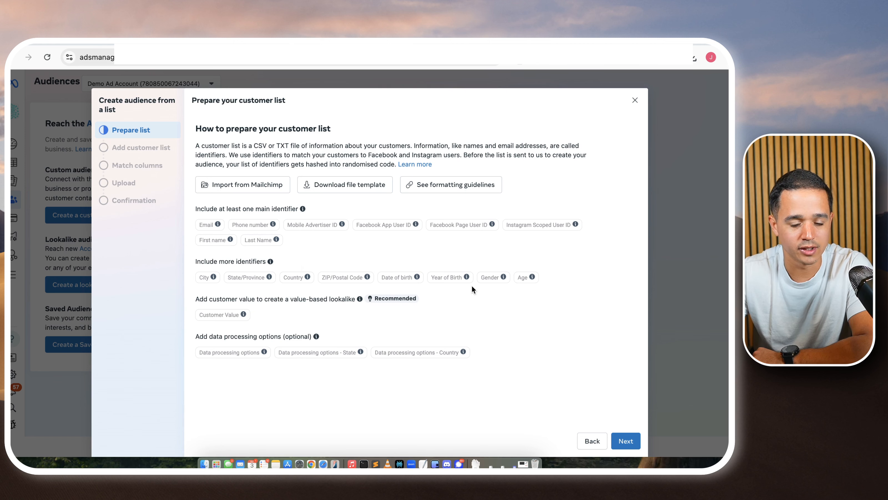
Continue past the list preparation guide and upload dataset_apollo-io-scraper_2025-02-03_20-36-21-246.csv as the customer list.
left_click(626, 441)
left_click(470, 449)
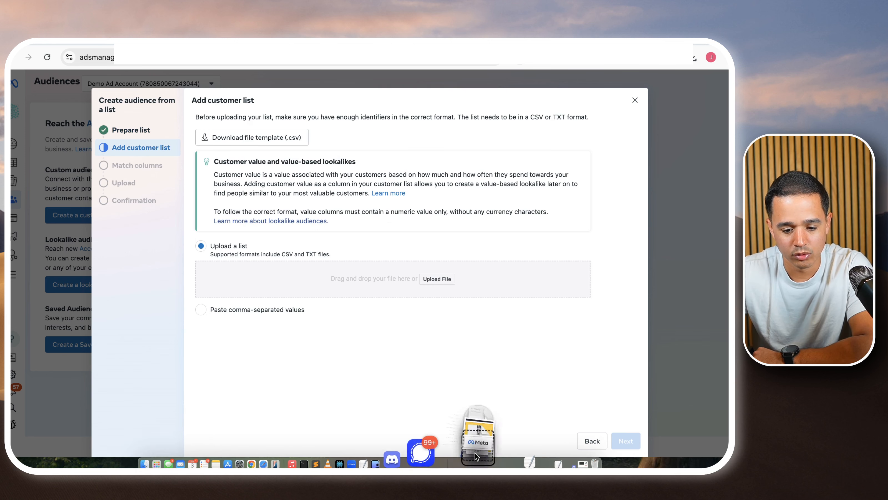
left_click_drag(471, 405, 406, 278)
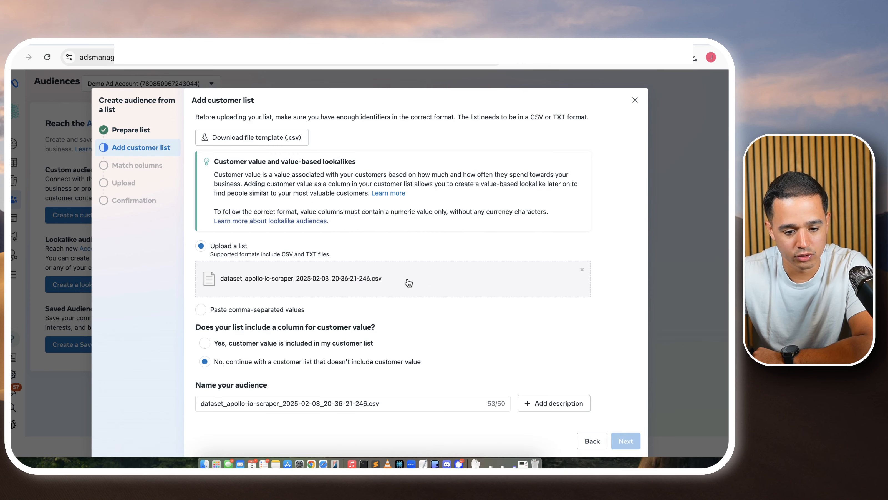
Replace the default audience name with "Small Construction Companies".
left_click(240, 401)
key("super+a")
type("C")
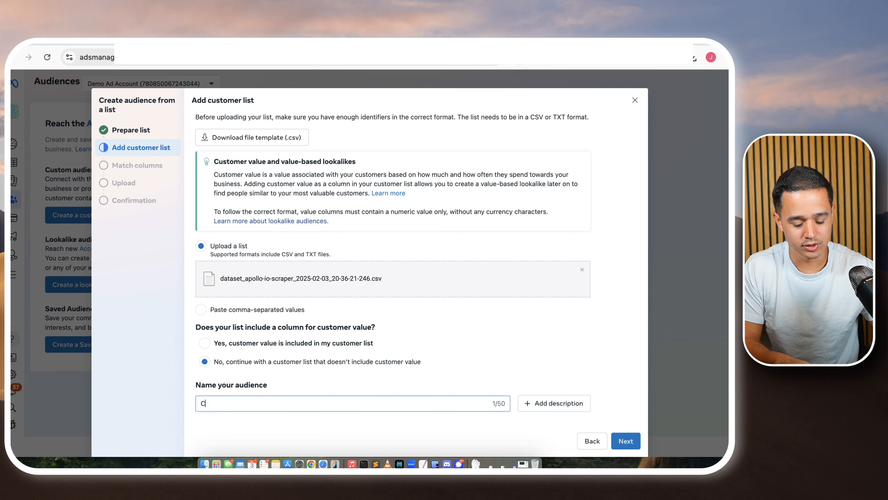
key("BackSpace")
type("Small Construction Companies")
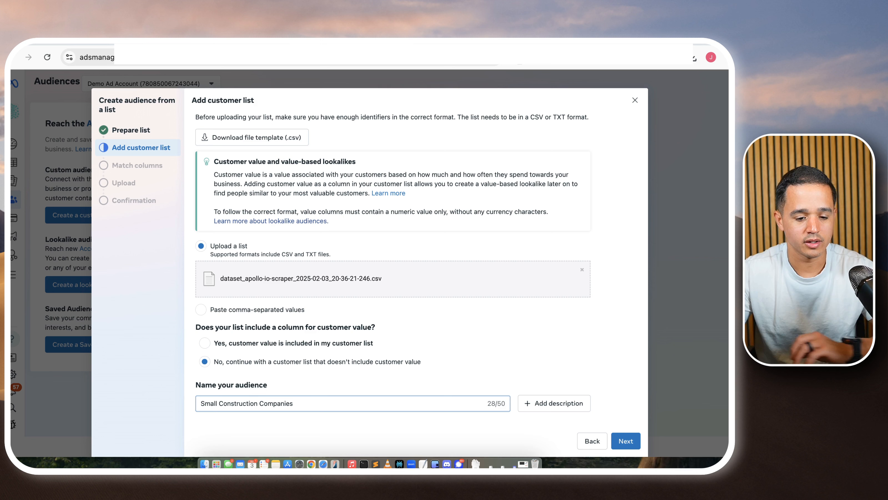
Add the description "1-20 employees, United States, Sales Managers" to the customer list audience.
left_click(573, 405)
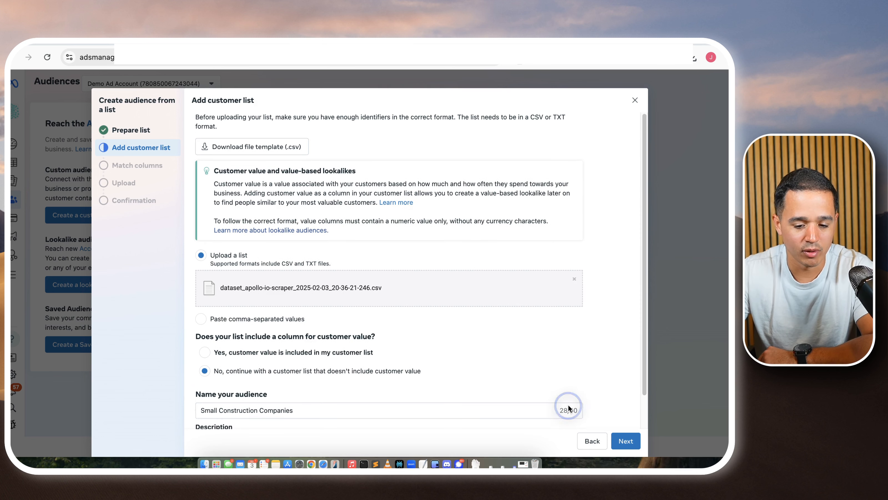
scroll(382, 398, "down", 2)
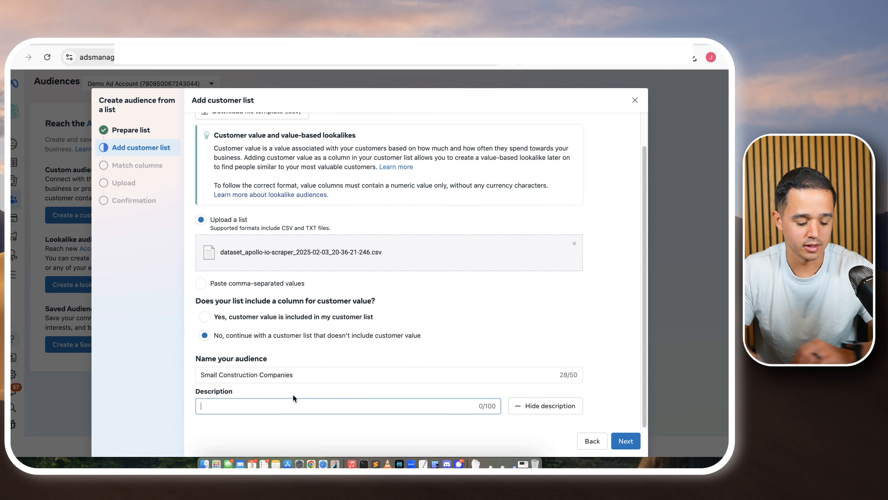
type("1-20 emplo")
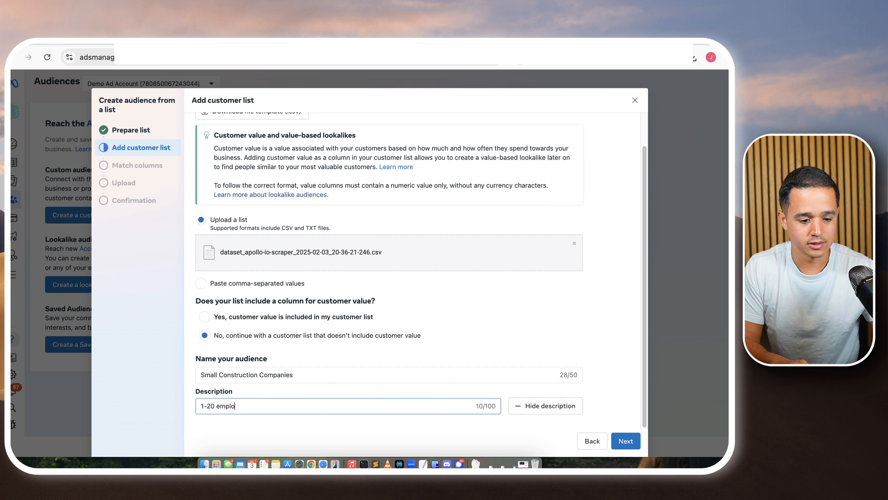
type("yees, United States, Sales Man")
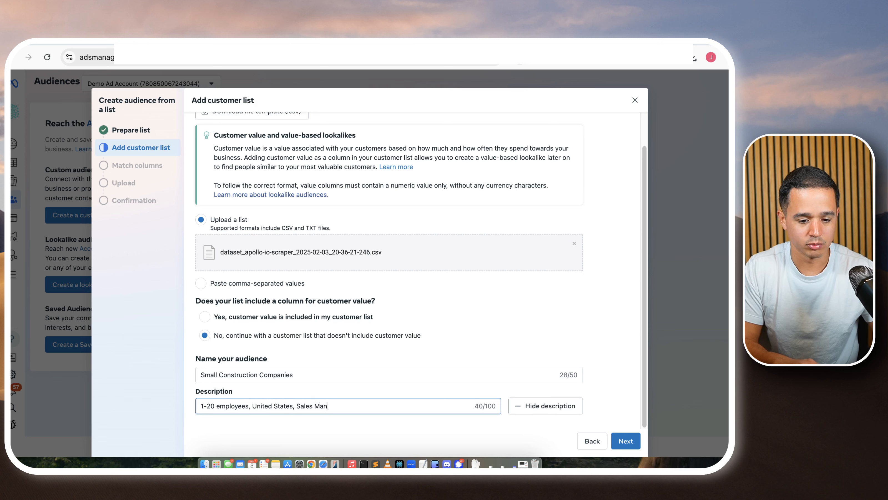
type("agers")
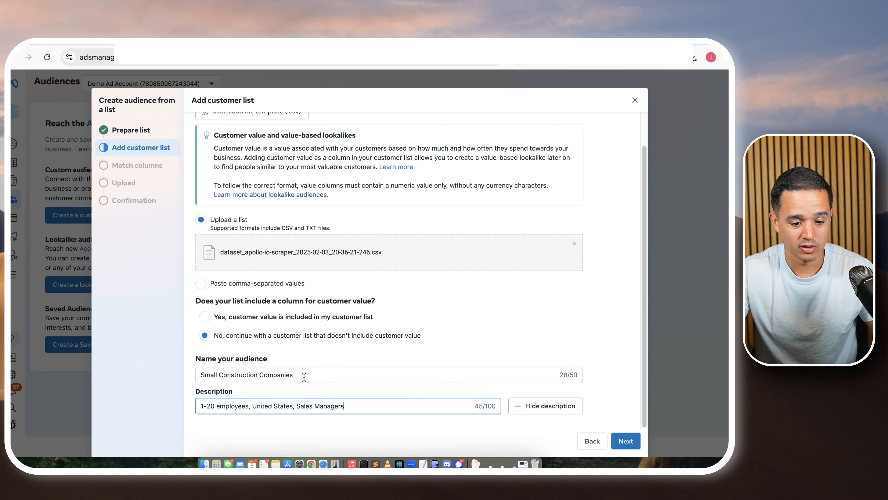
Extend the audience name to "Small Construction Companies Sales Managers" and continue to column matching.
left_click(304, 377)
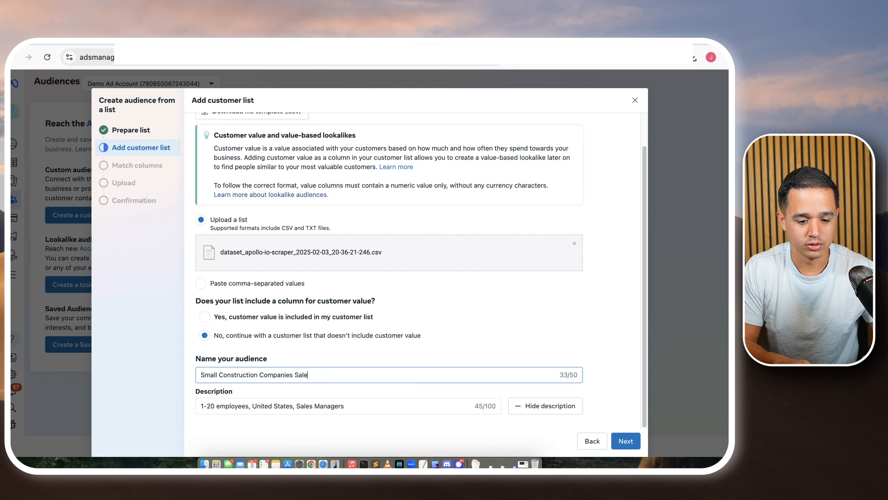
type("Sales Managers")
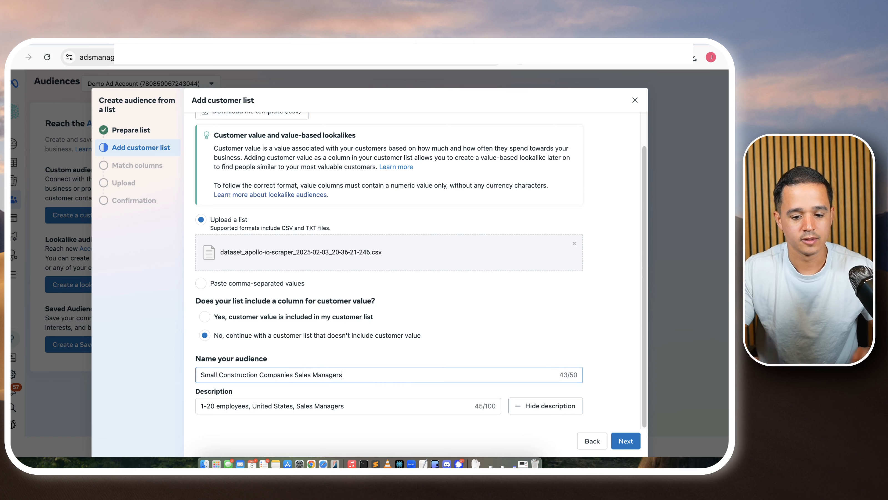
left_click(625, 440)
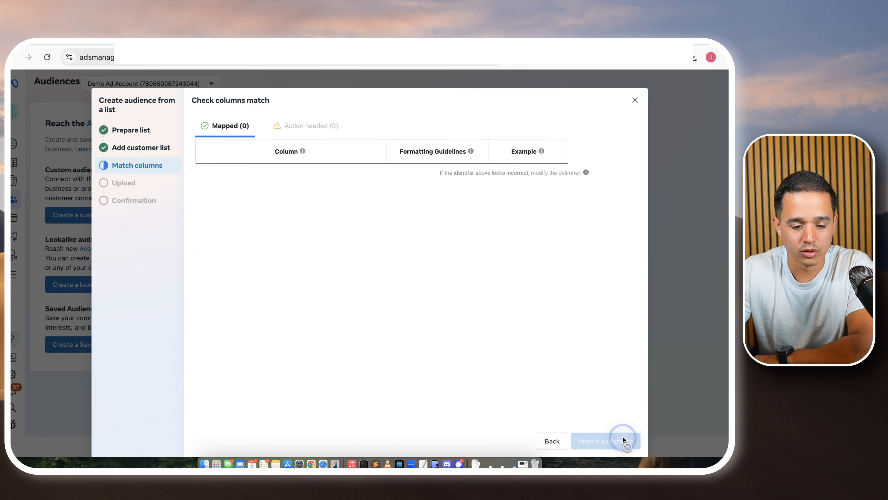
Exclude the employment_history/7/start_date column, wrongly matched as date of birth, by setting it to Do not upload.
scroll(373, 215, "down", 2)
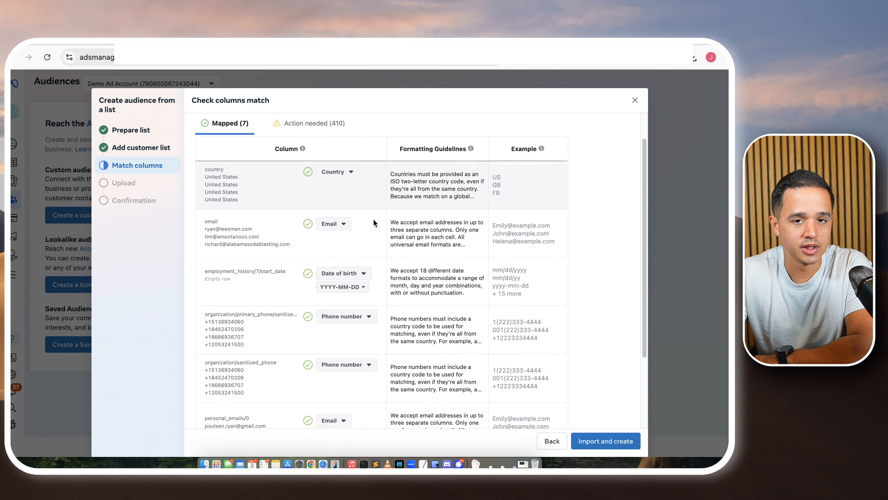
scroll(373, 222, "down", 1)
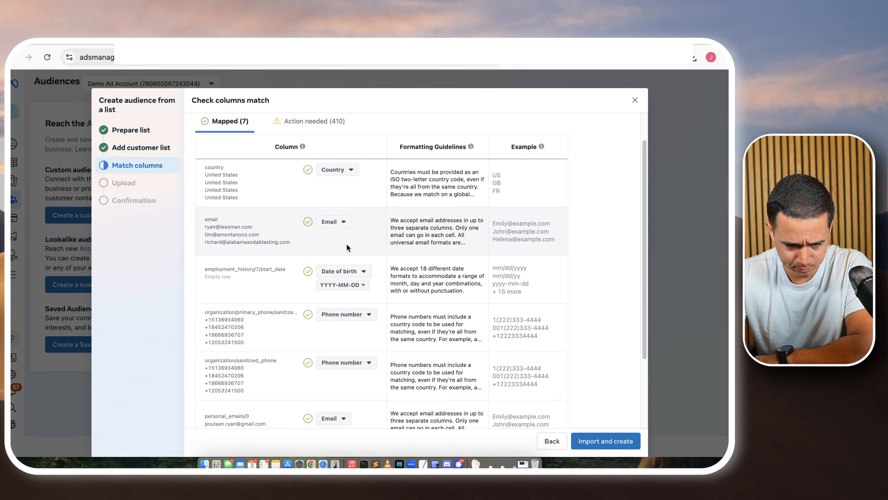
scroll(346, 244, "down", 1)
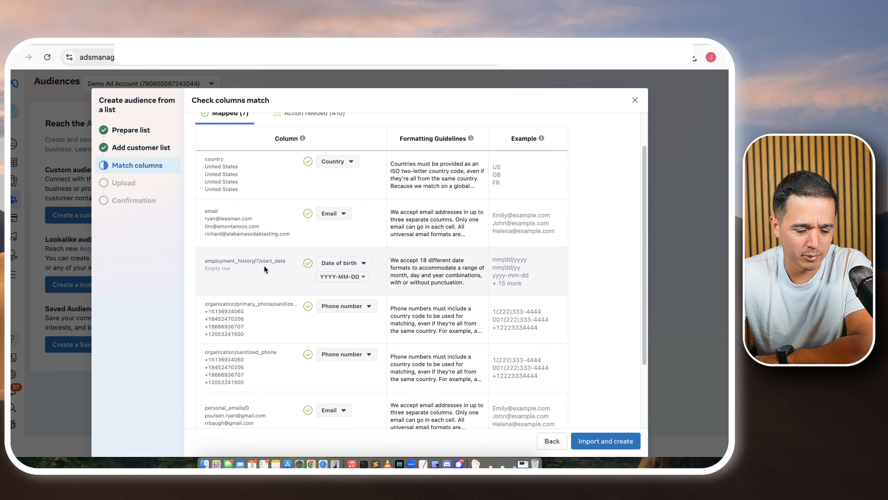
left_click(339, 263)
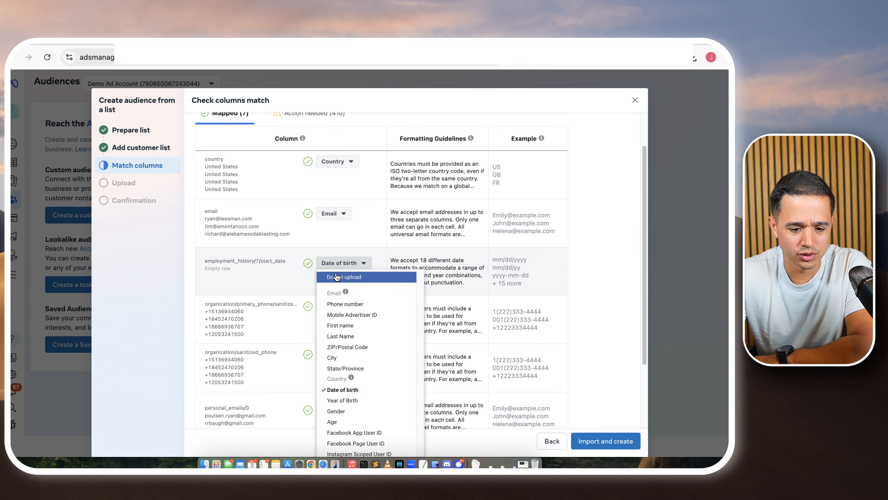
left_click(337, 277)
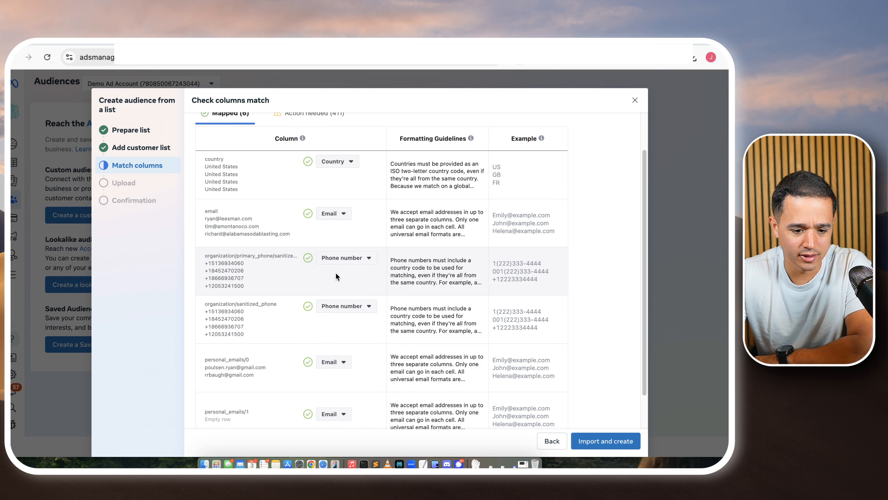
Check the remaining mapped columns and map the unmatched city column to the City identifier.
scroll(337, 277, "down", 1)
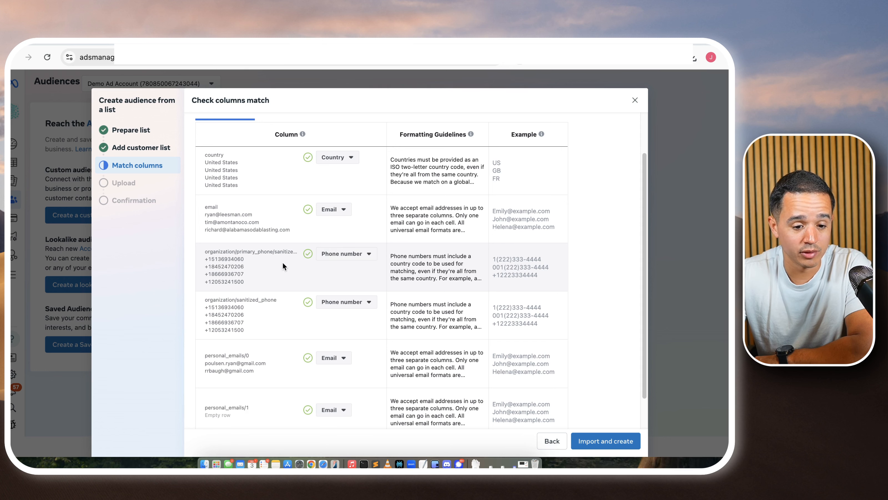
scroll(277, 275, "down", 2)
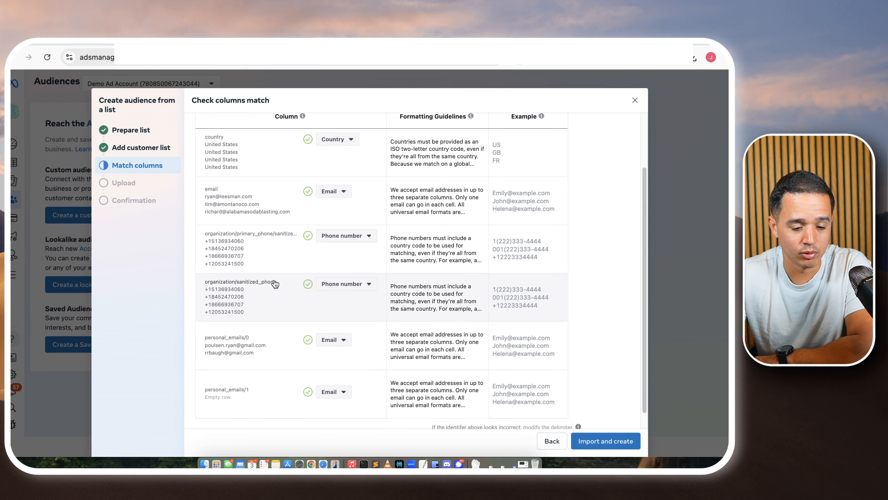
scroll(280, 278, "down", 1)
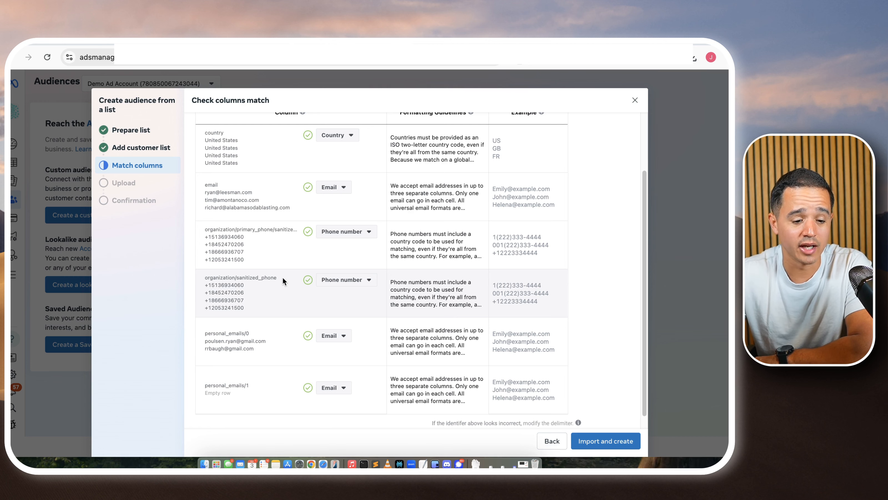
scroll(283, 267, "down", 1)
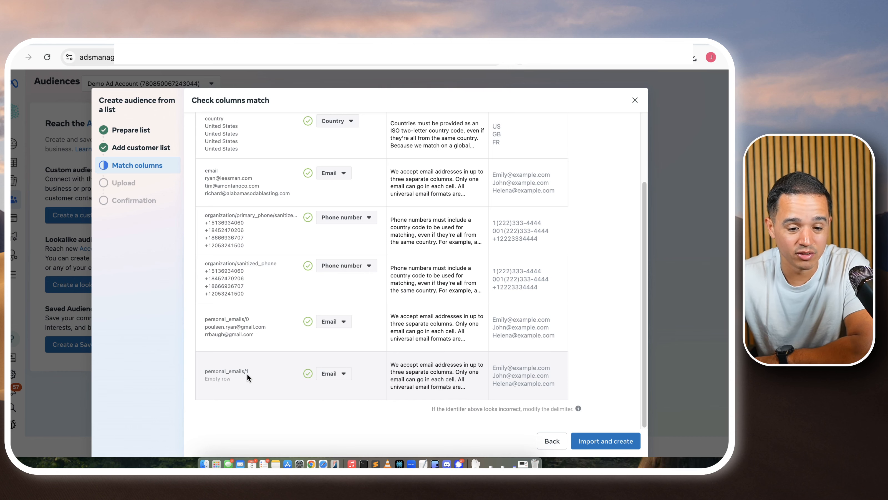
scroll(238, 293, "up", 3)
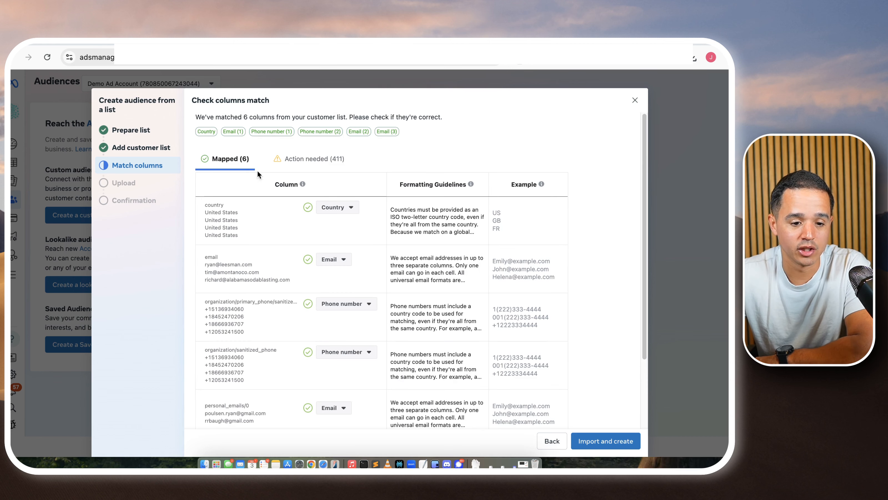
left_click(298, 161)
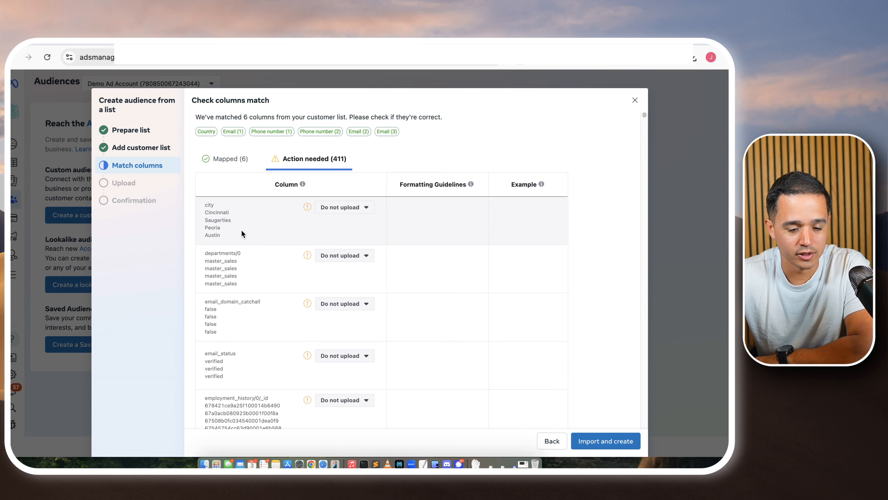
left_click(357, 207)
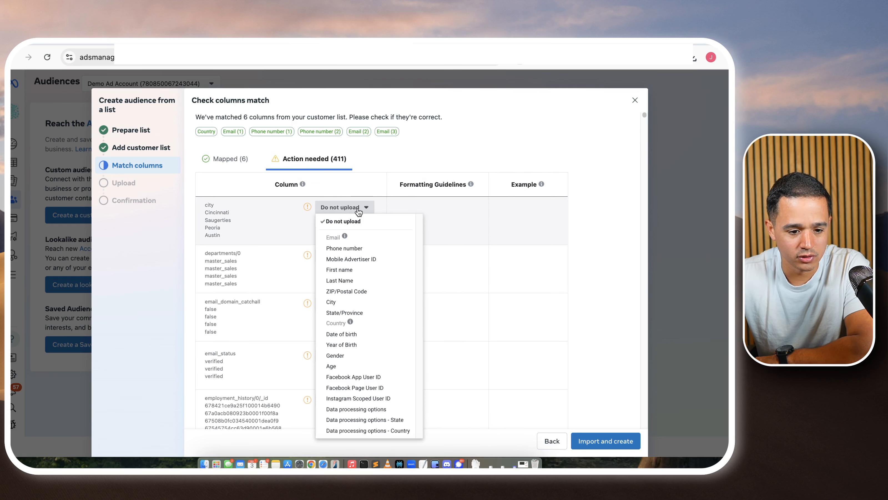
left_click(356, 301)
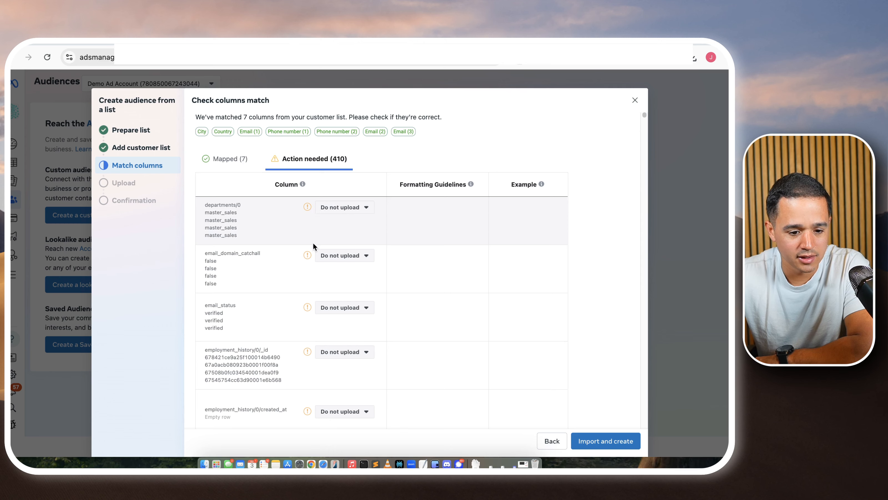
Find the employment_history/0/title column among the unmapped ones and check which identifiers it could be matched to.
scroll(313, 251, "down", 3)
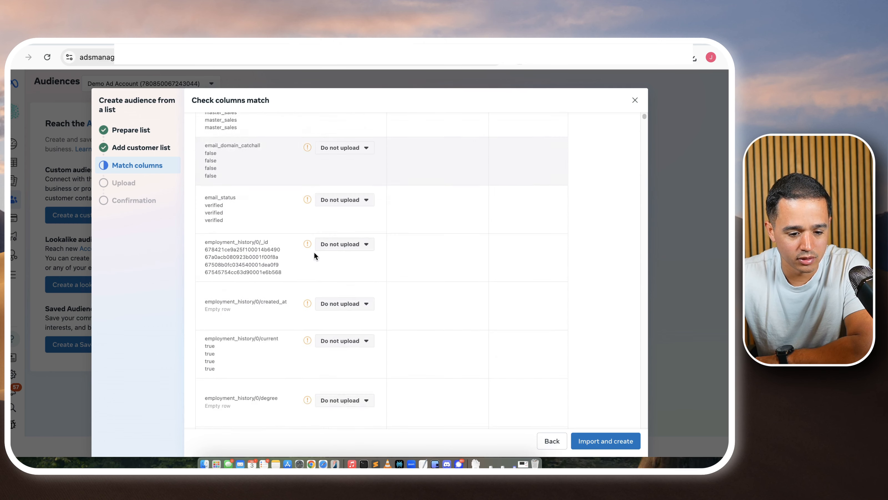
scroll(314, 251, "down", 10)
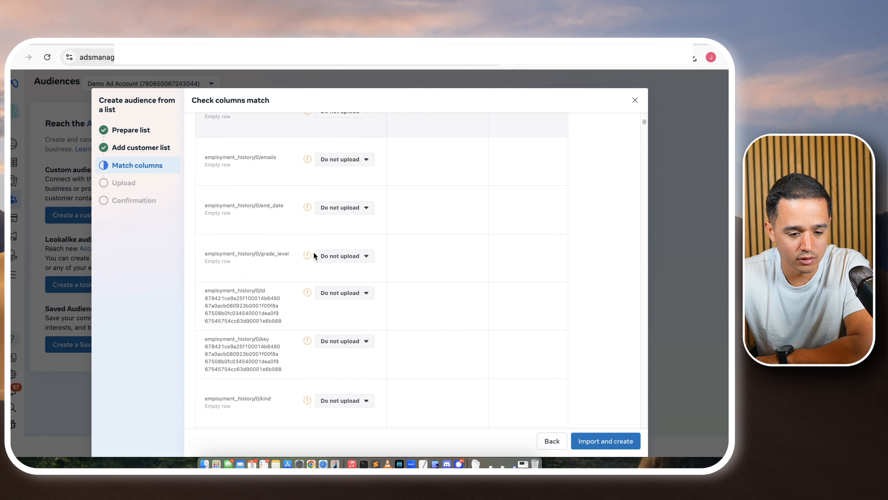
scroll(314, 252, "down", 7)
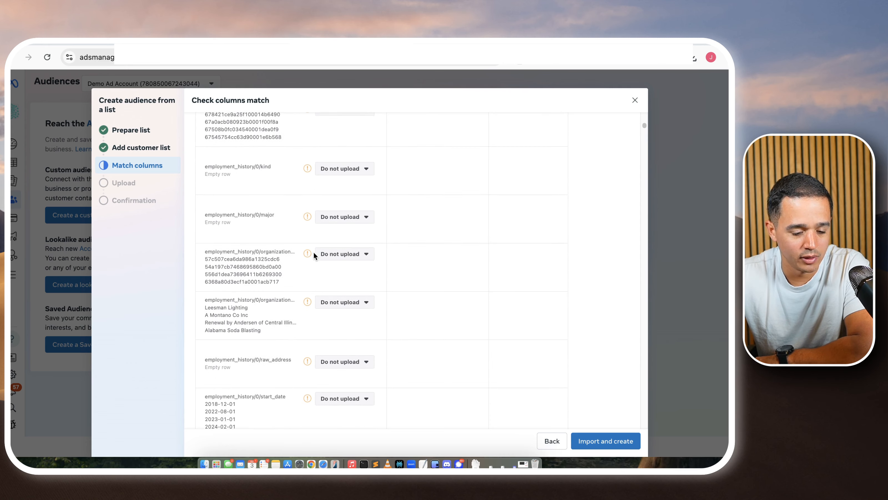
scroll(313, 253, "down", 5)
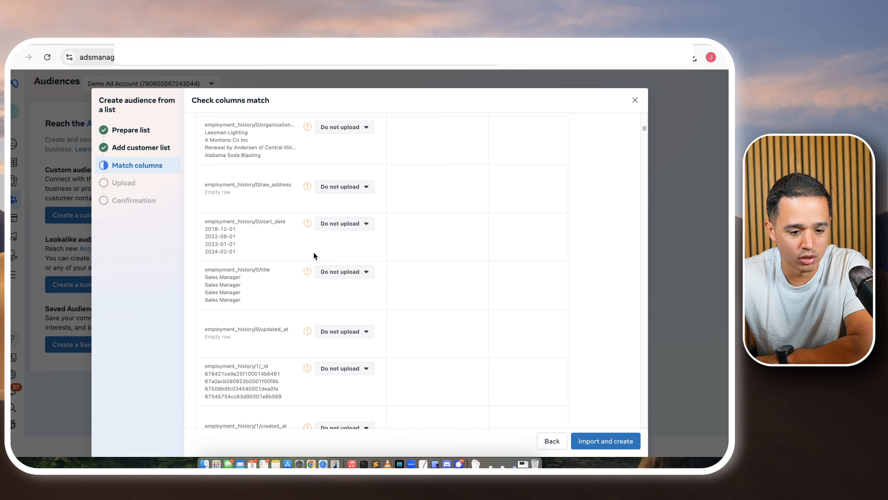
scroll(314, 251, "down", 3)
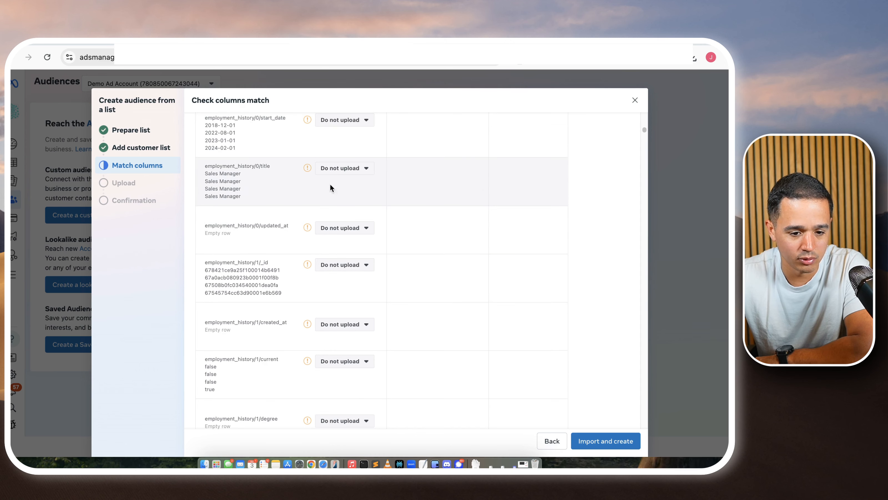
left_click(338, 168)
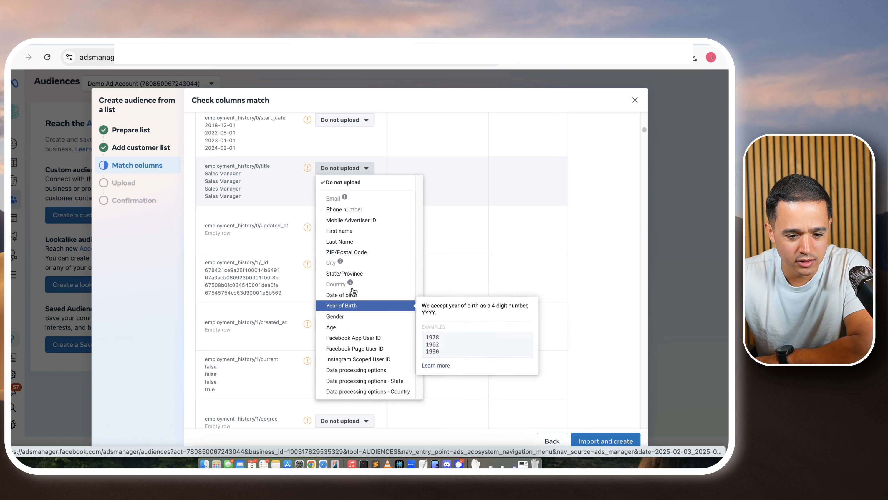
left_click(401, 171)
Look through the remaining employment history columns needing action for usable identifiers, and return to the list of mapped columns.
scroll(365, 259, "down", 3)
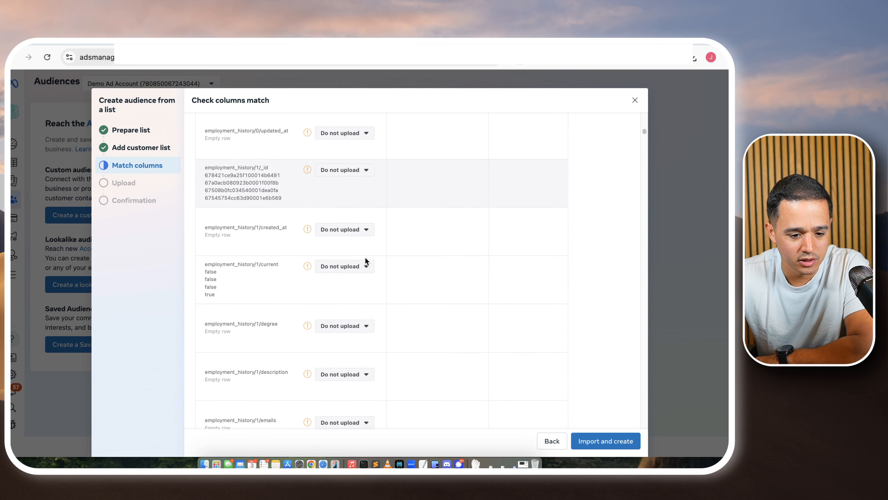
scroll(365, 261, "down", 9)
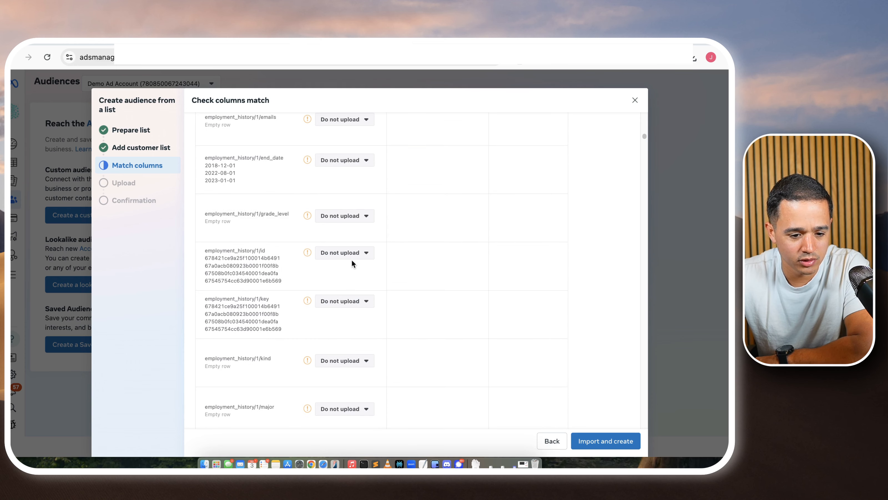
scroll(351, 262, "down", 7)
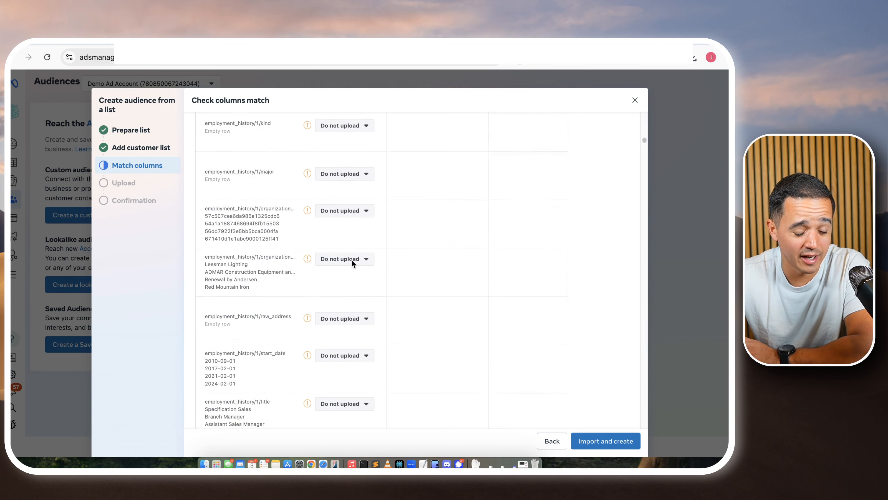
scroll(352, 260, "down", 2)
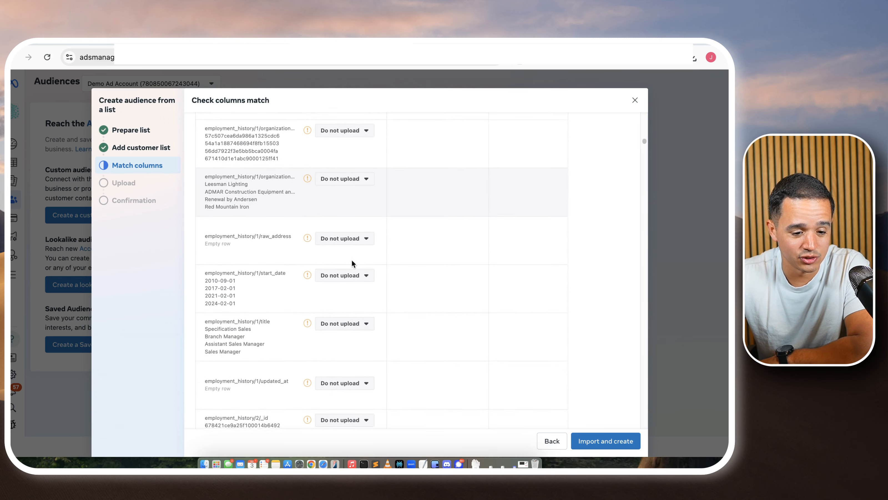
scroll(351, 261, "down", 14)
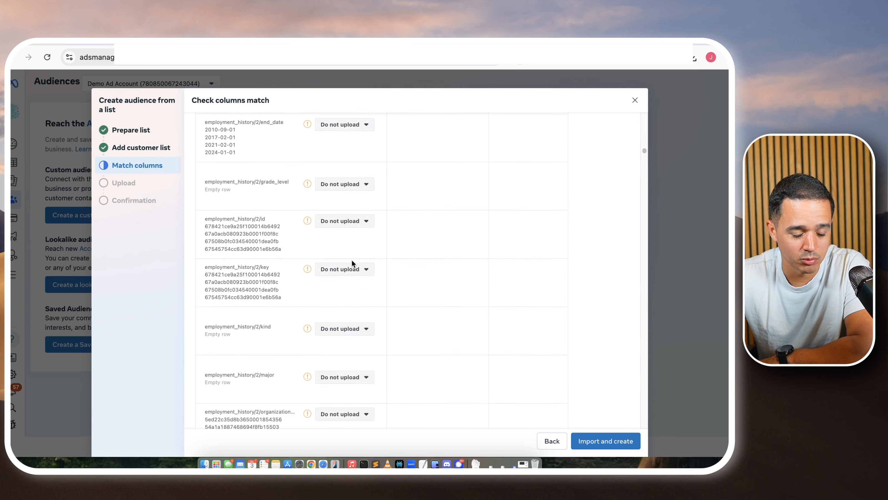
scroll(352, 259, "down", 15)
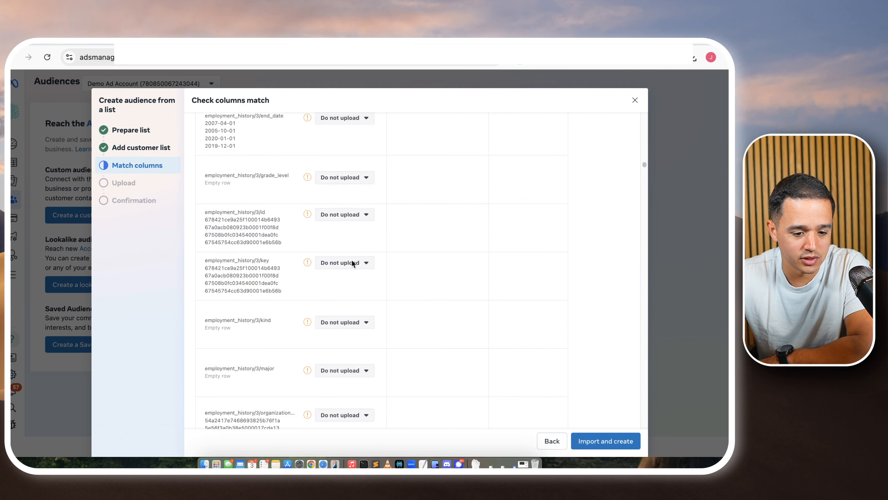
scroll(352, 260, "down", 1)
scroll(352, 259, "up", 20)
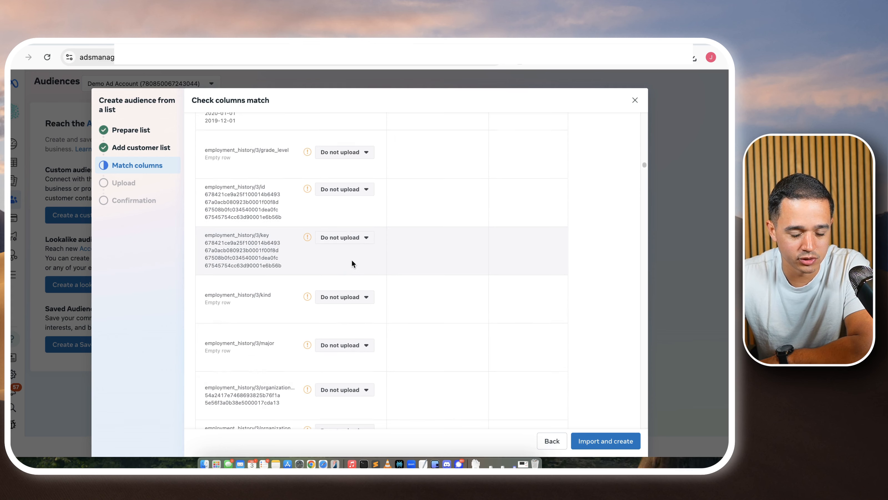
left_click(224, 158)
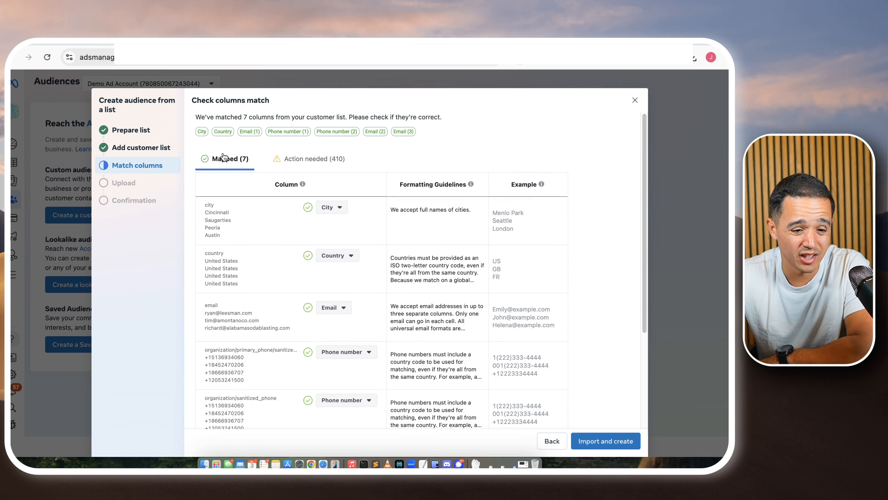
Import the customer list with its matched columns to create the custom audience.
scroll(307, 259, "down", 5)
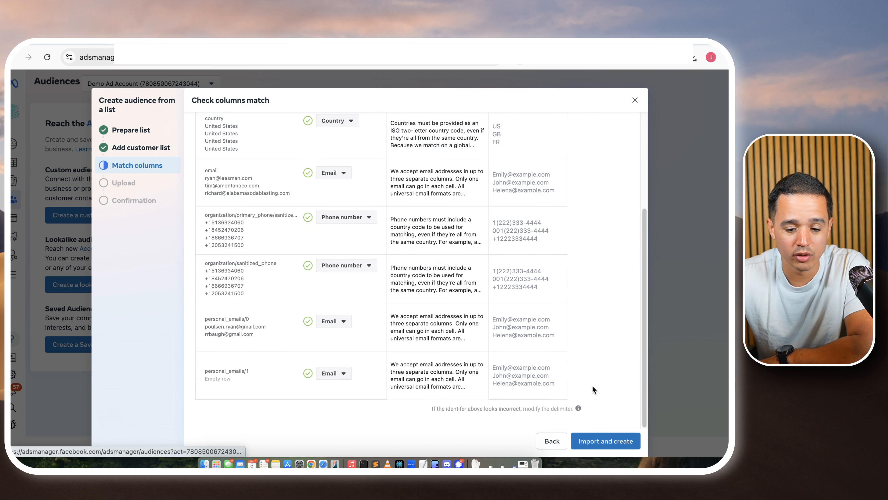
left_click(607, 442)
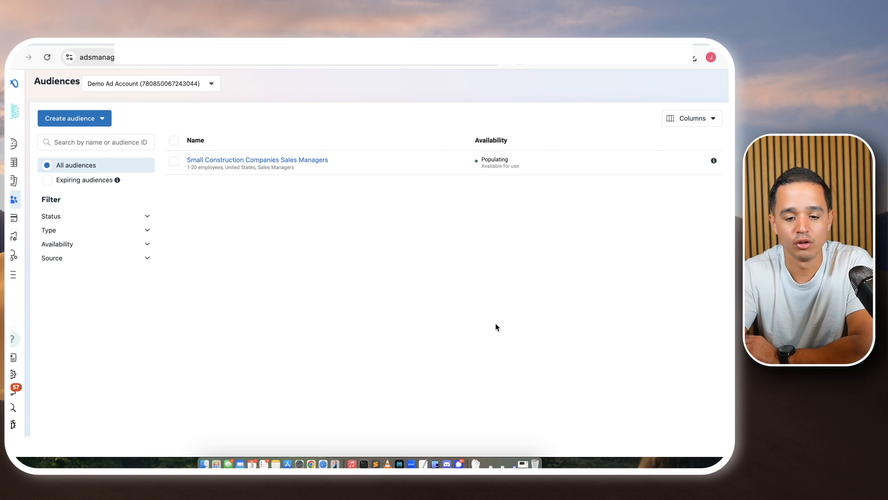
Check the availability of the new custom audience, and consult the campaign flowchart in Whimsical before returning to the Audiences page.
key("super+equal")
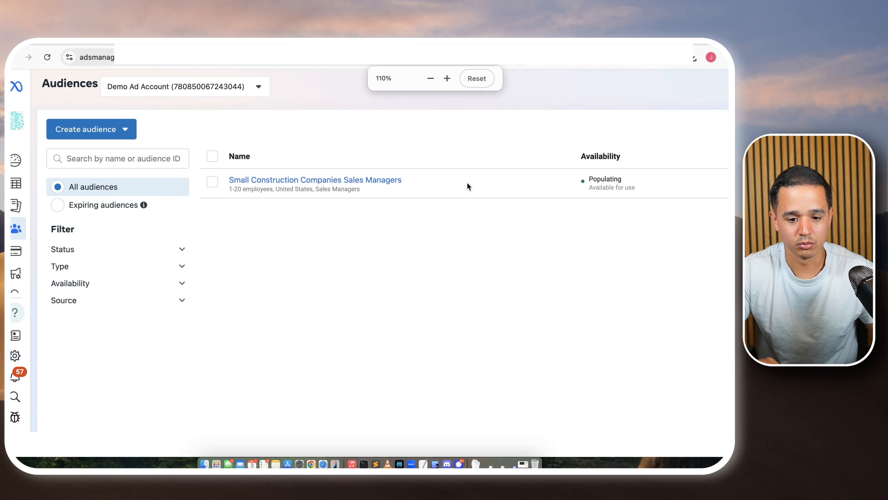
double_click(601, 179)
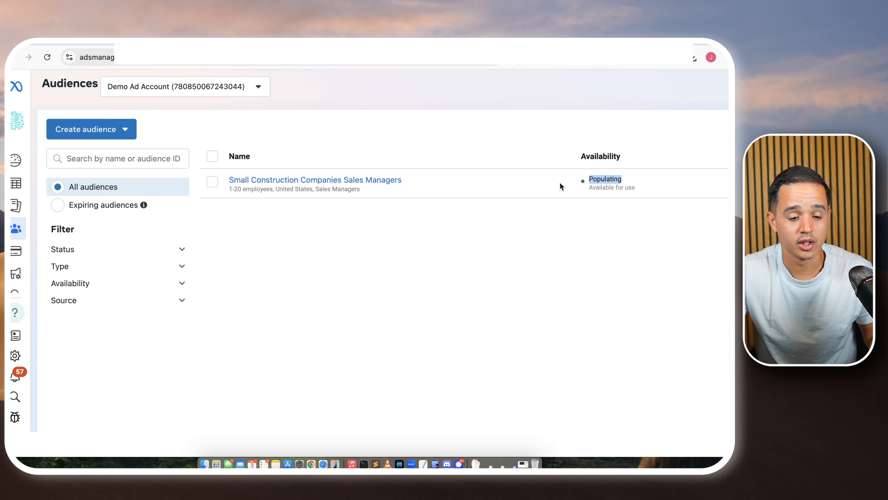
left_click(102, 42)
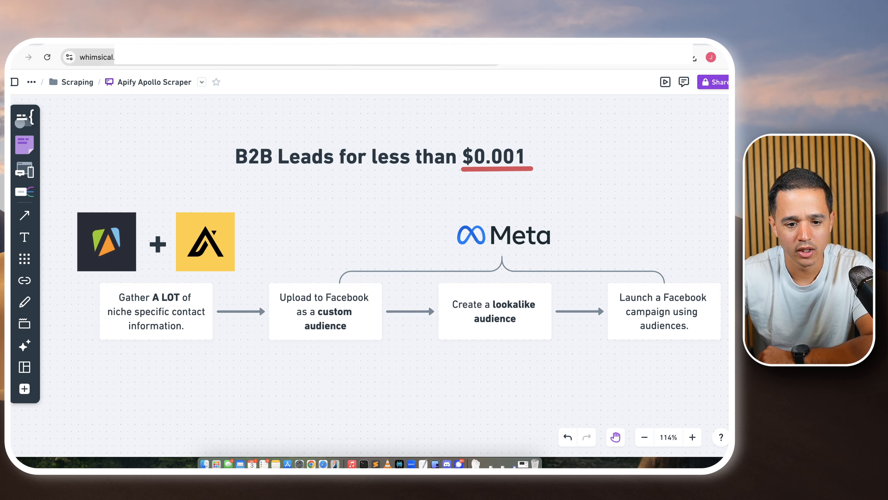
left_click(286, 41)
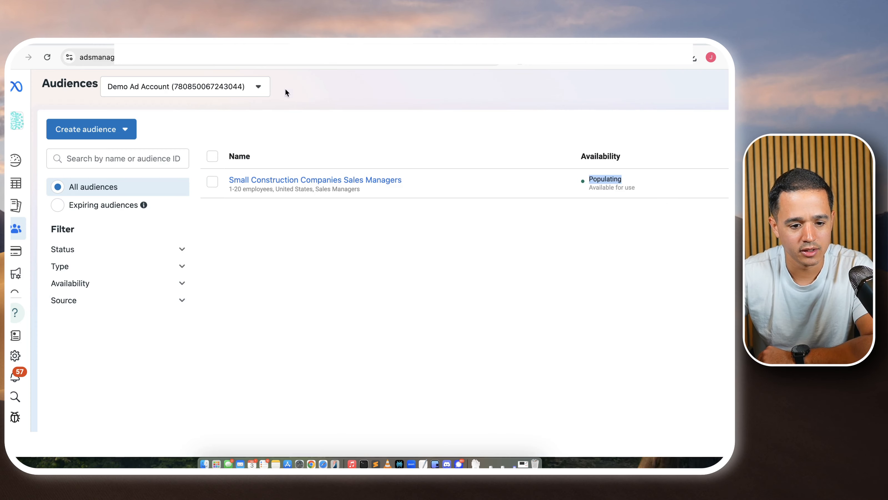
Start a lookalike audience and choose the Small Construction Companies Sales Managers custom audience as its source.
left_click(213, 182)
left_click(326, 163)
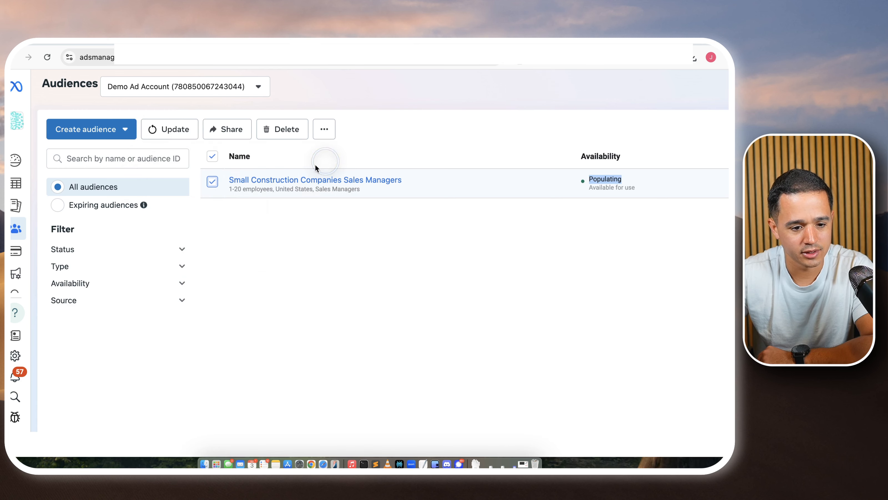
left_click(95, 129)
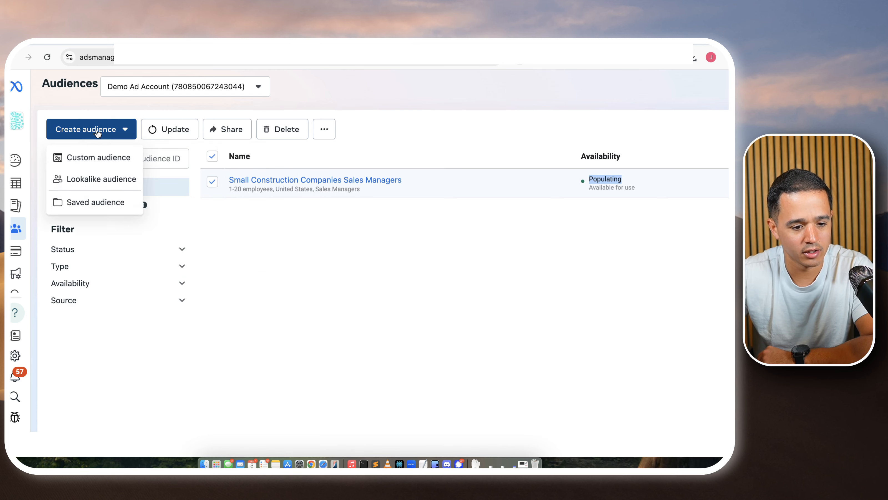
left_click(96, 179)
left_click(275, 149)
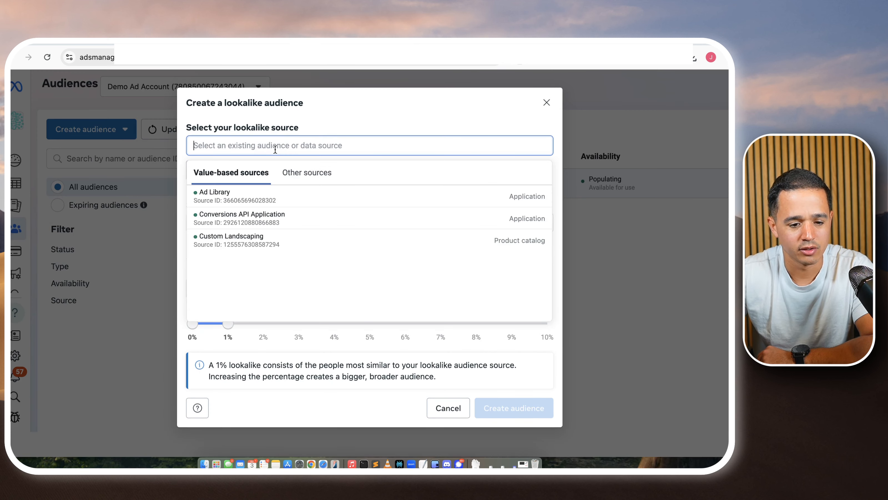
left_click(298, 173)
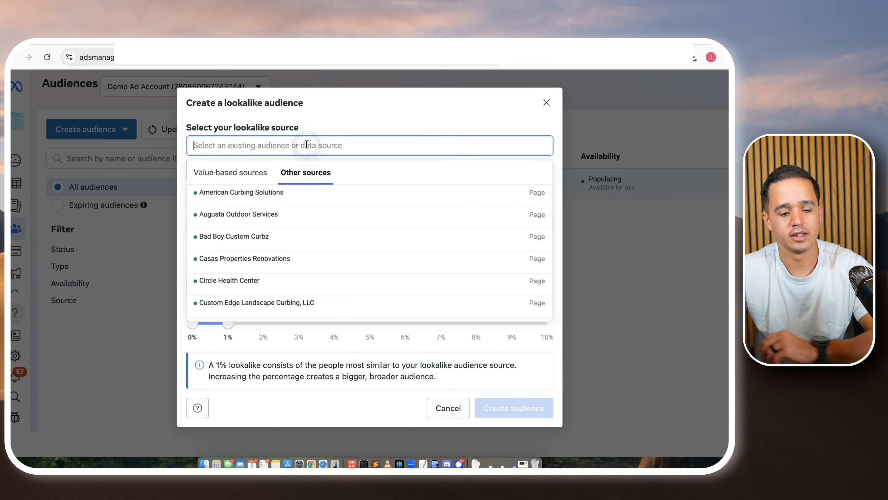
type("const")
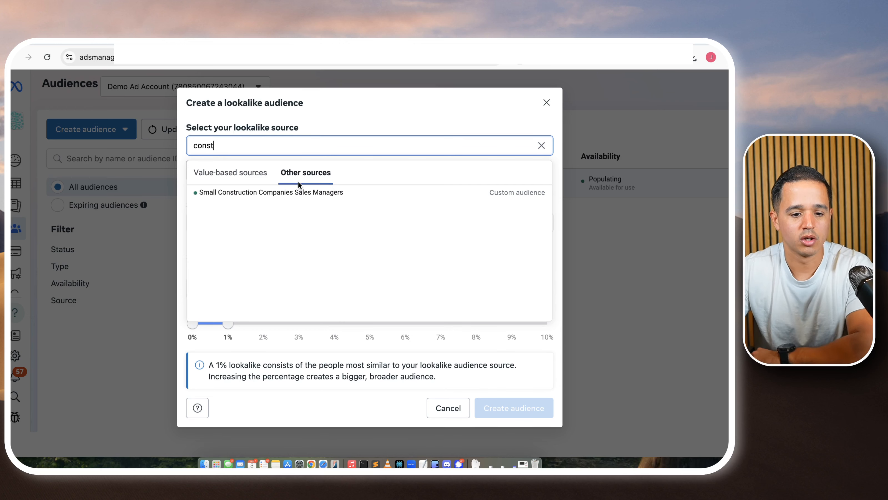
left_click(299, 192)
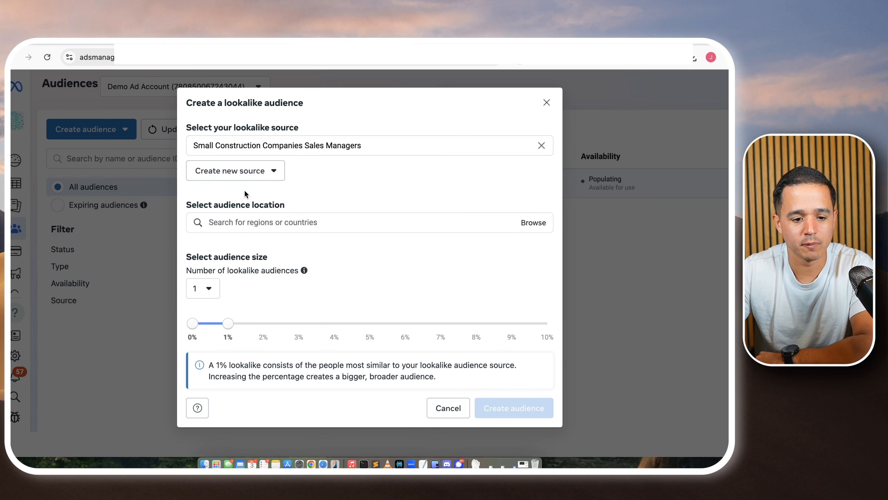
Set the lookalike audience's location to United States and create it as one audience at 1% size.
left_click(246, 223)
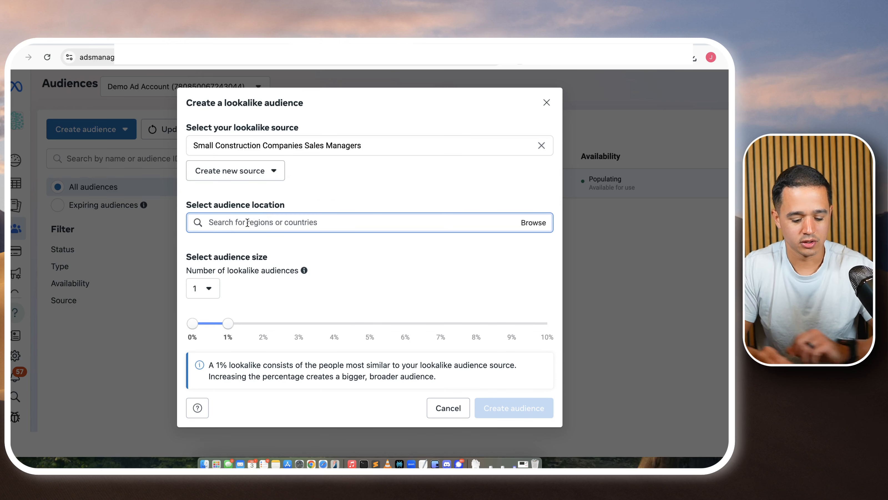
type("united")
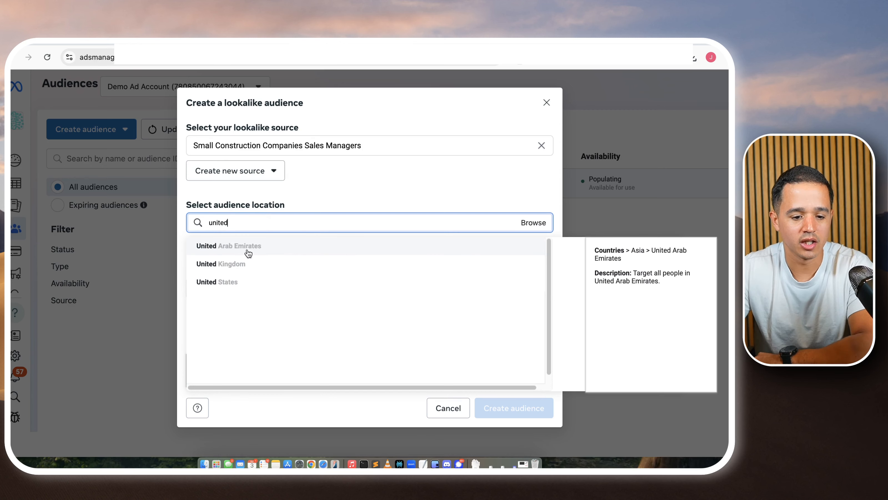
left_click(248, 282)
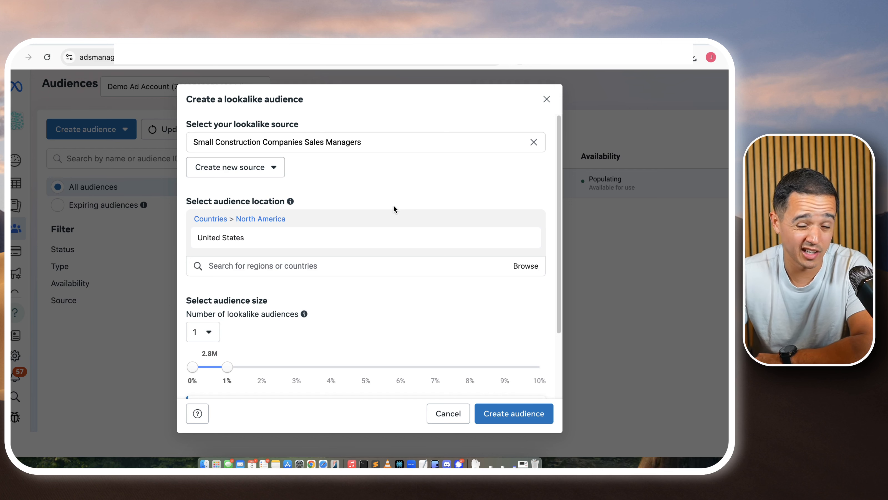
scroll(393, 206, "down", 5)
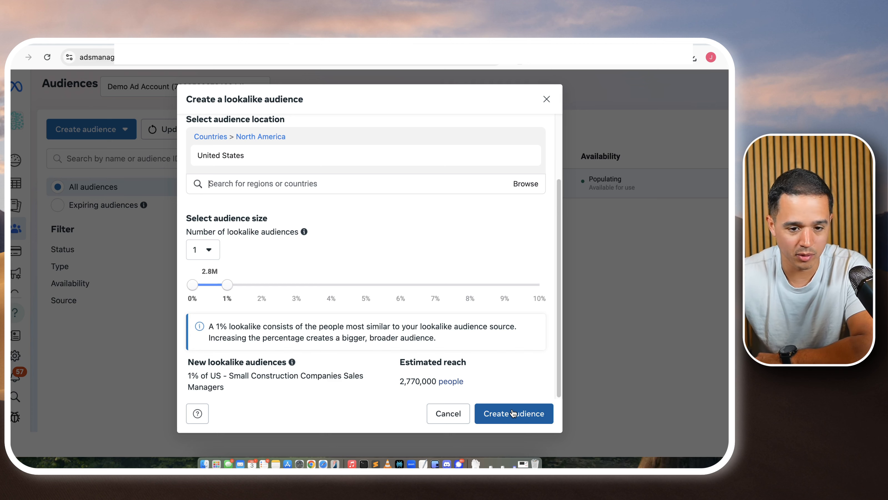
left_click(528, 414)
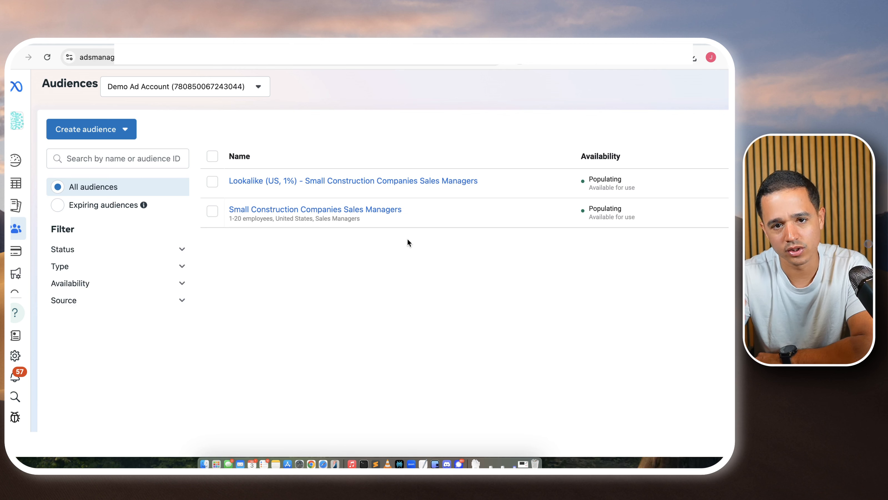
Create a new campaign with the Leads objective using the Manual leads campaign setup.
mouse_move(14, 184)
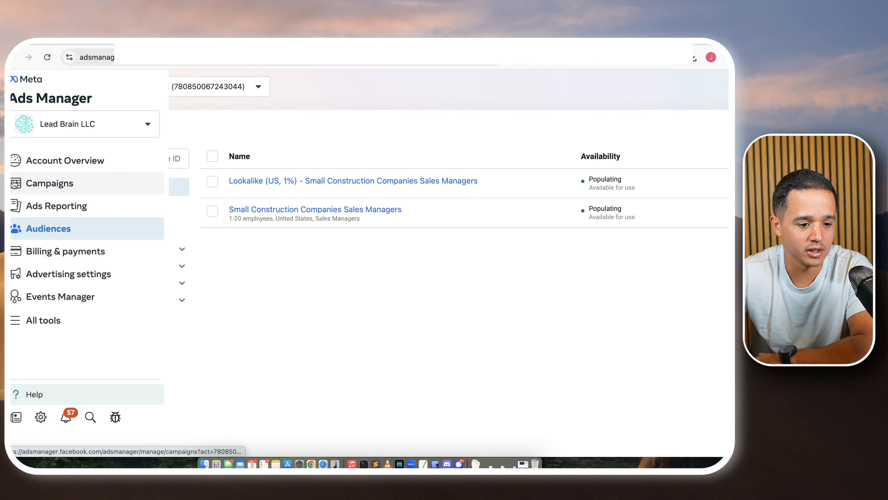
left_click(110, 183)
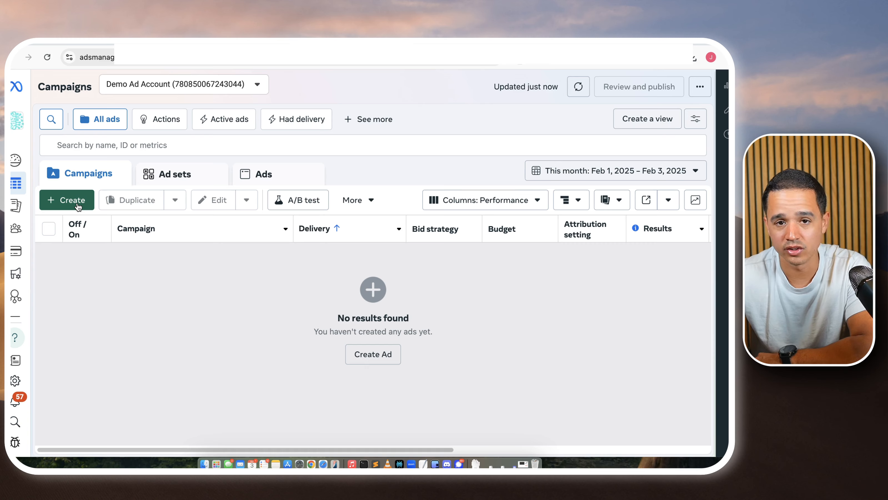
left_click(78, 206)
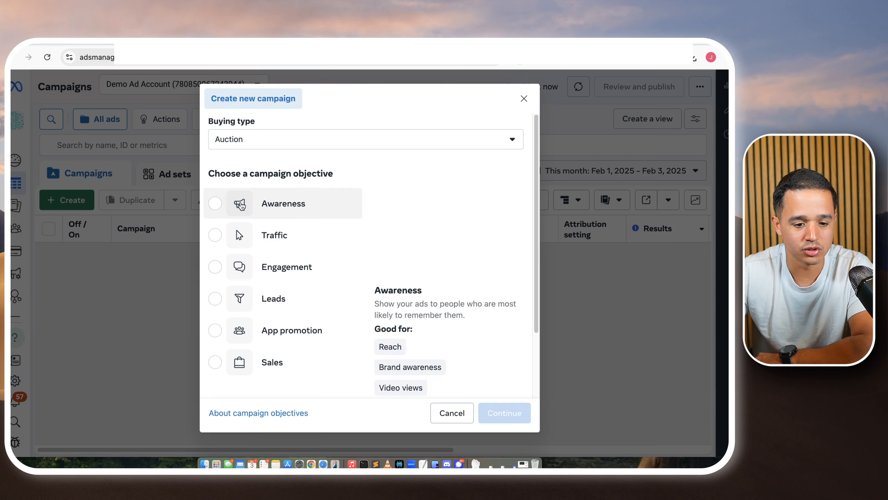
left_click(245, 298)
left_click(490, 412)
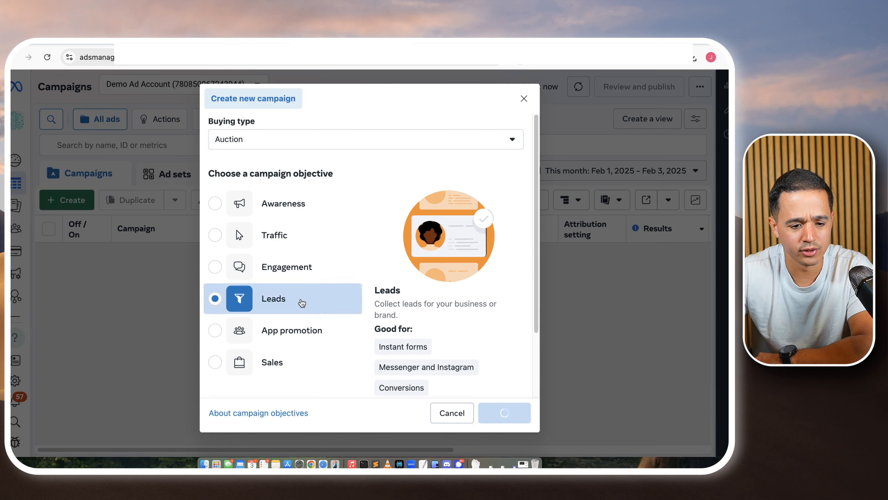
left_click(356, 309)
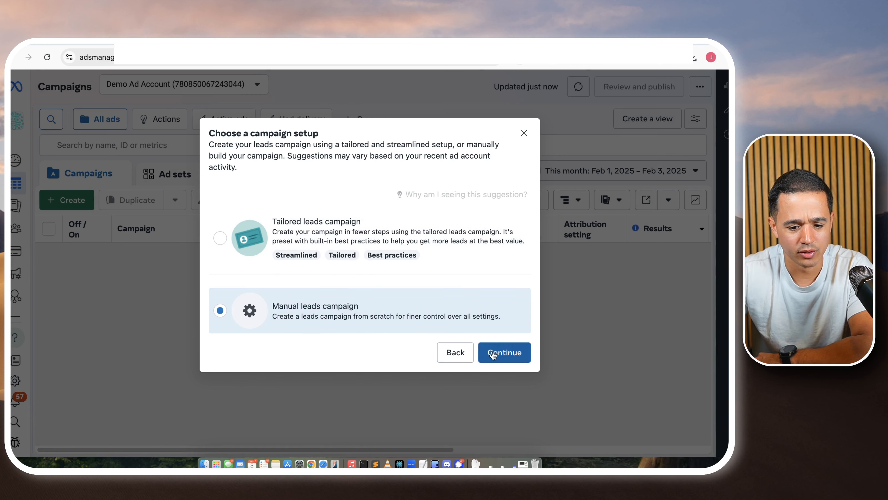
left_click(493, 353)
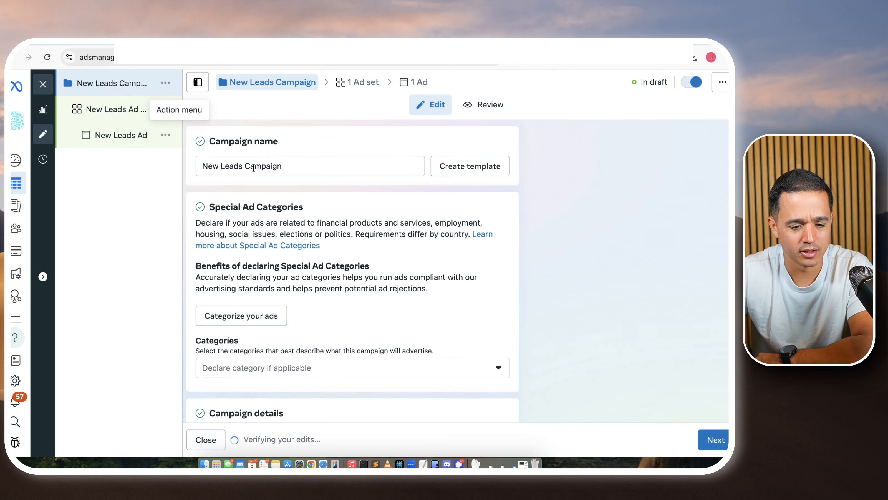
Add the Small Construction Companies Sales Managers customer list as a custom audience suggestion in the new leads ad set.
left_click(121, 111)
scroll(356, 244, "down", 2)
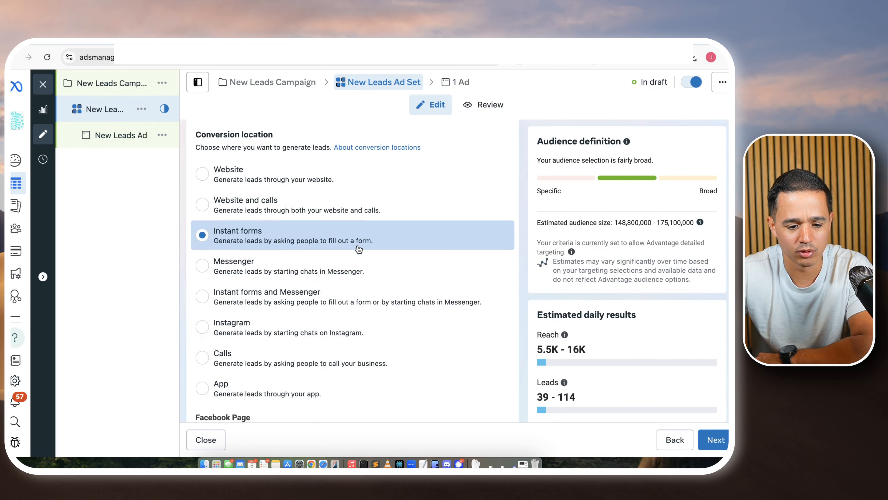
scroll(358, 249, "down", 15)
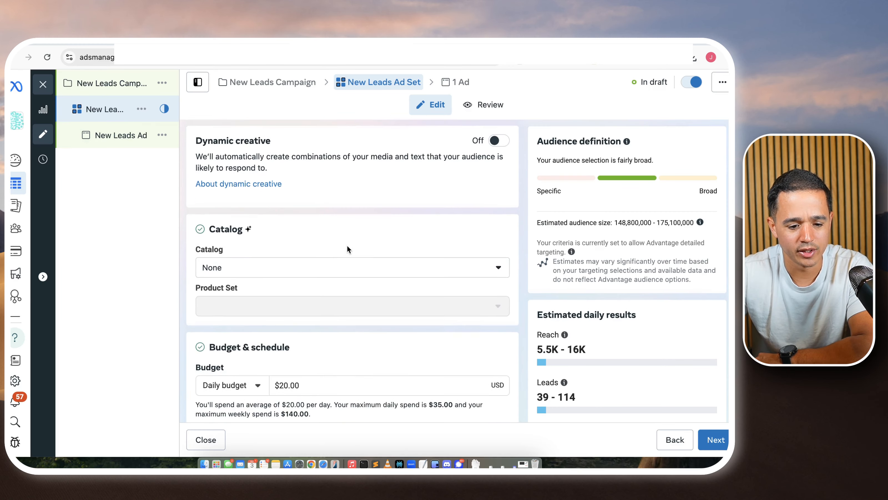
scroll(335, 249, "down", 10)
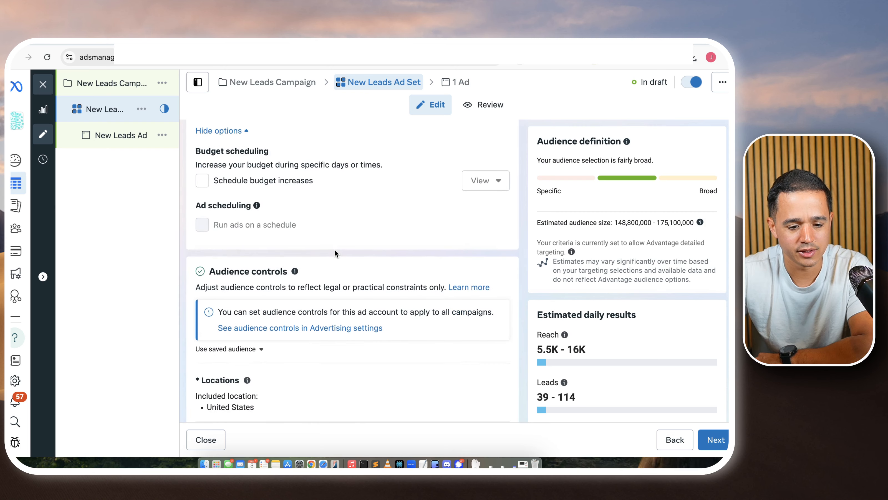
scroll(334, 251, "down", 6)
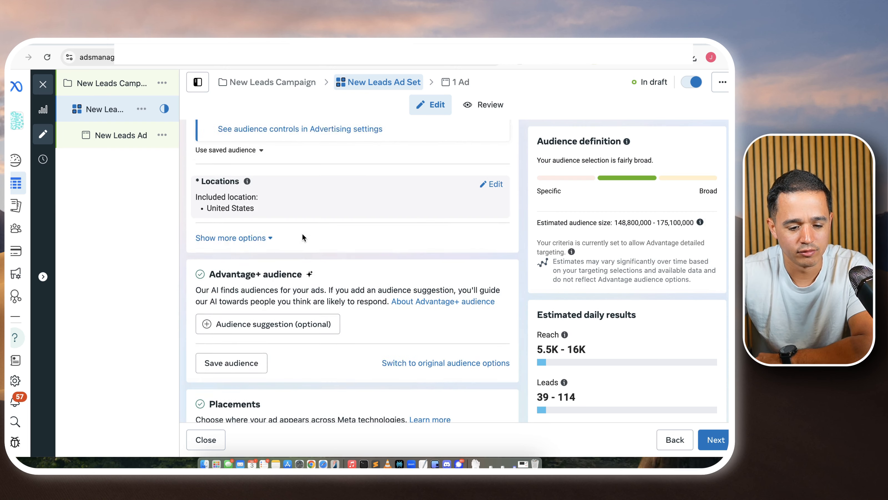
scroll(302, 235, "down", 3)
left_click(298, 238)
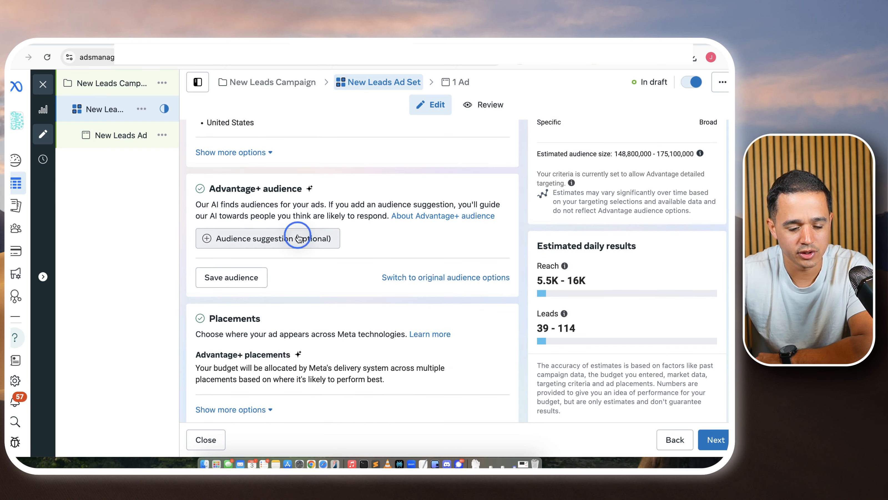
left_click(283, 243)
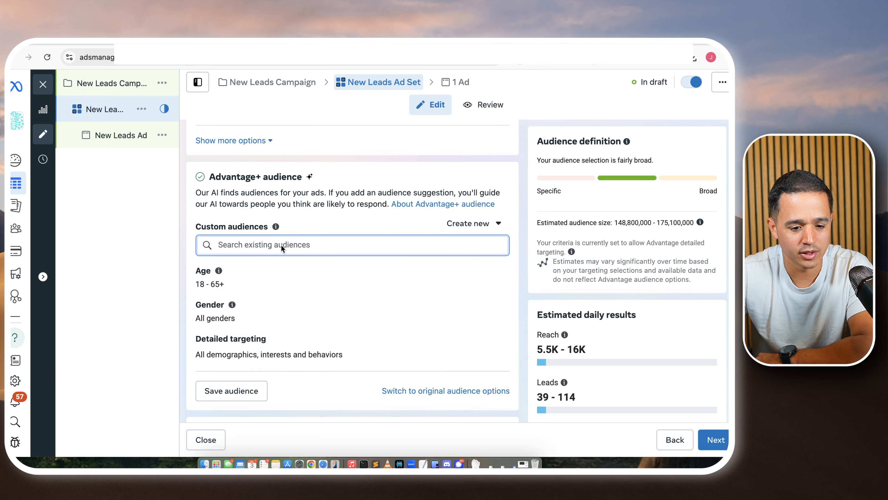
mouse_move(267, 310)
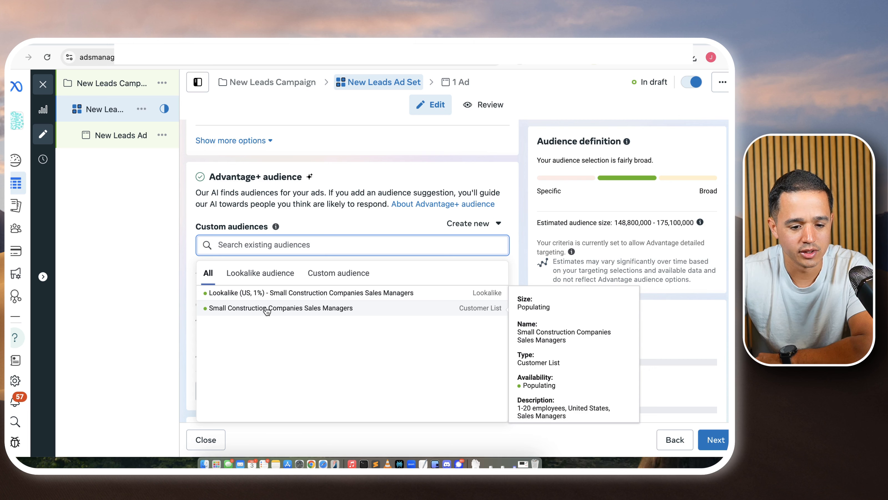
left_click(267, 308)
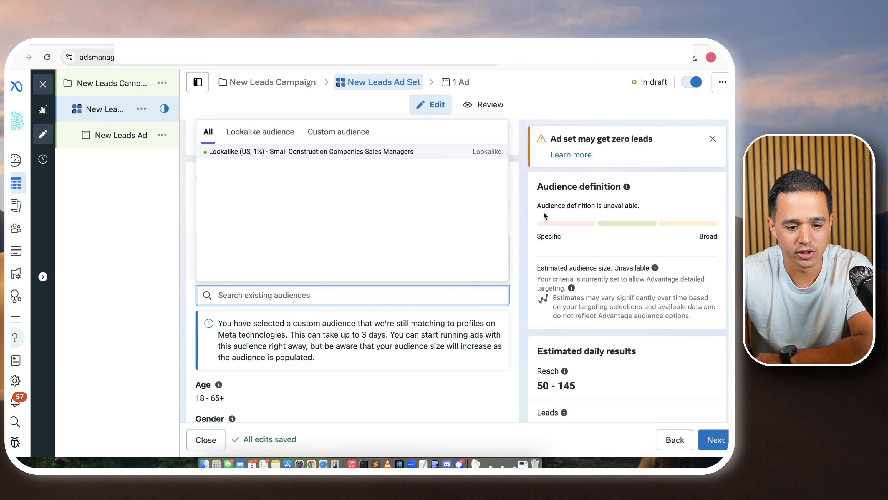
Add the Lookalike (US, 1%) - Small Construction Companies Sales Managers audience to the ad set and check the estimated daily reach.
mouse_move(344, 151)
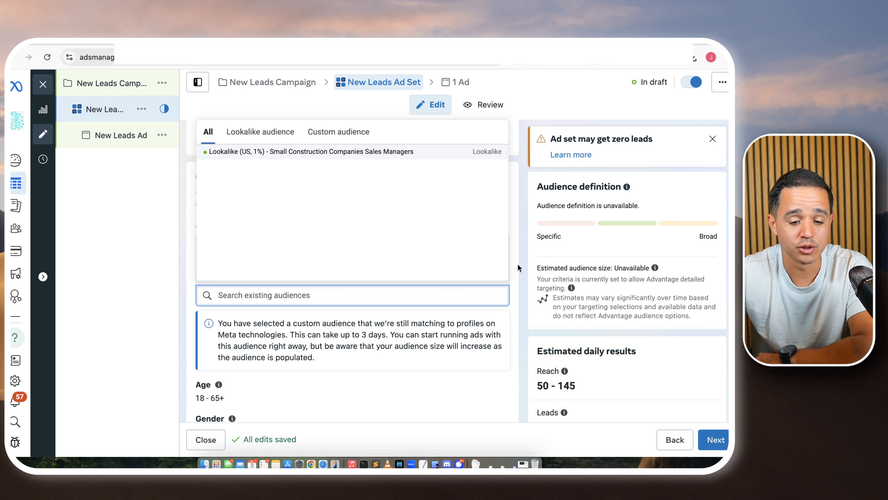
mouse_move(388, 155)
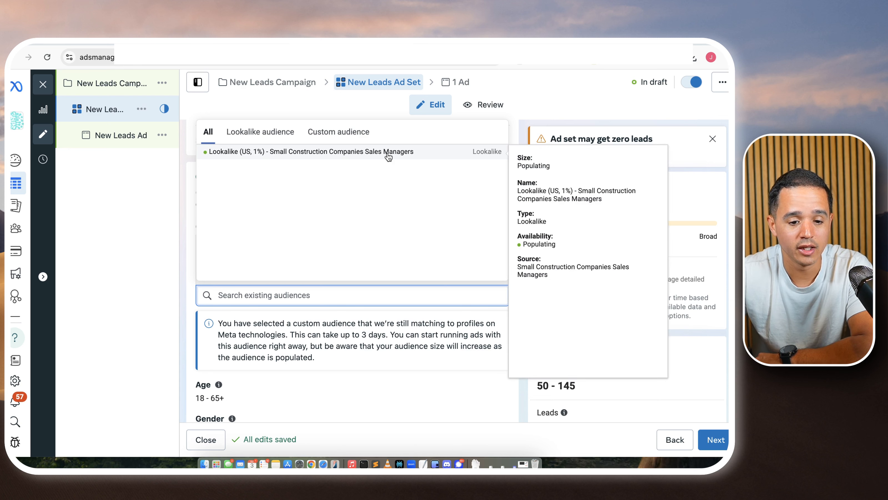
left_click(388, 154)
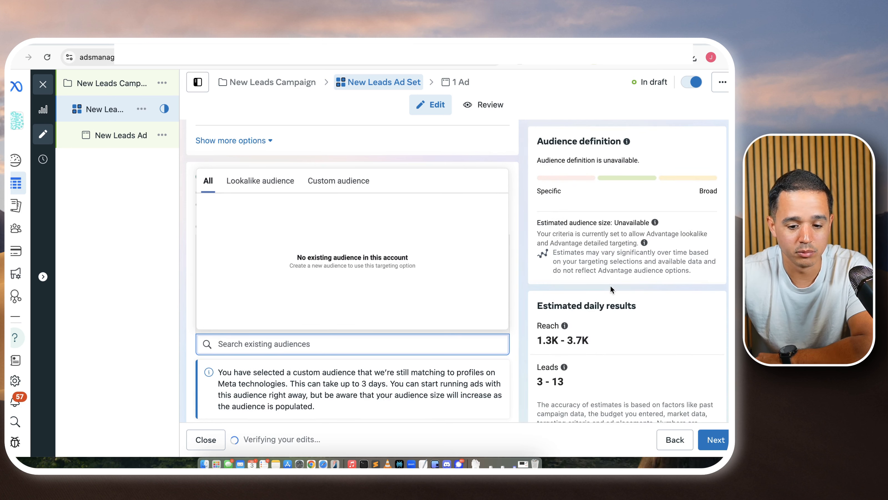
triple_click(551, 337)
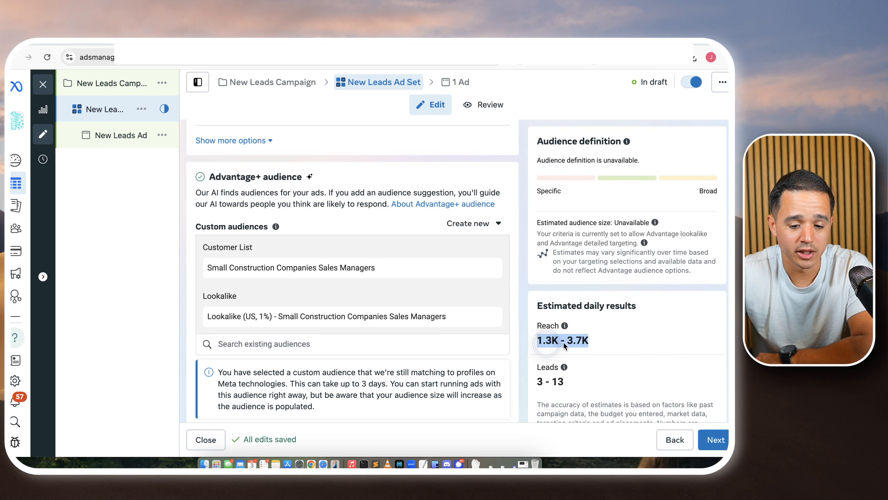
Check the estimated daily leads and reach for the ad set with both custom audiences selected.
triple_click(551, 382)
mouse_move(564, 367)
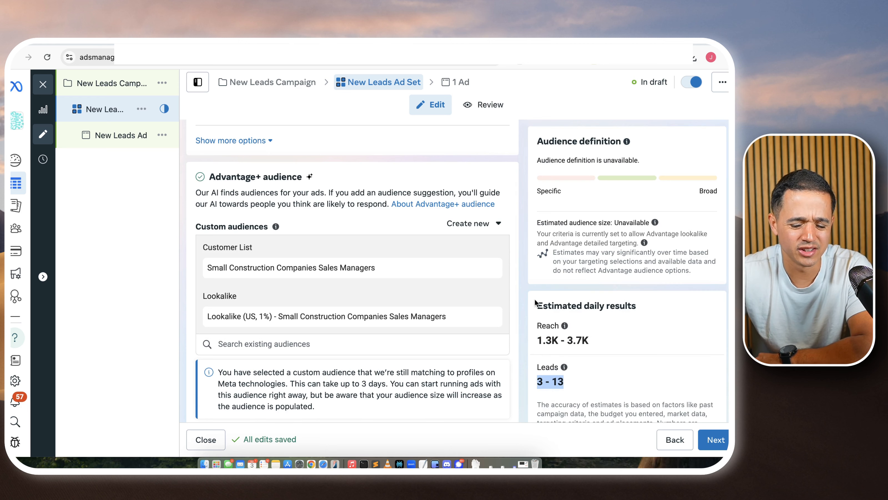
left_click_drag(532, 302, 548, 339)
left_click(606, 211)
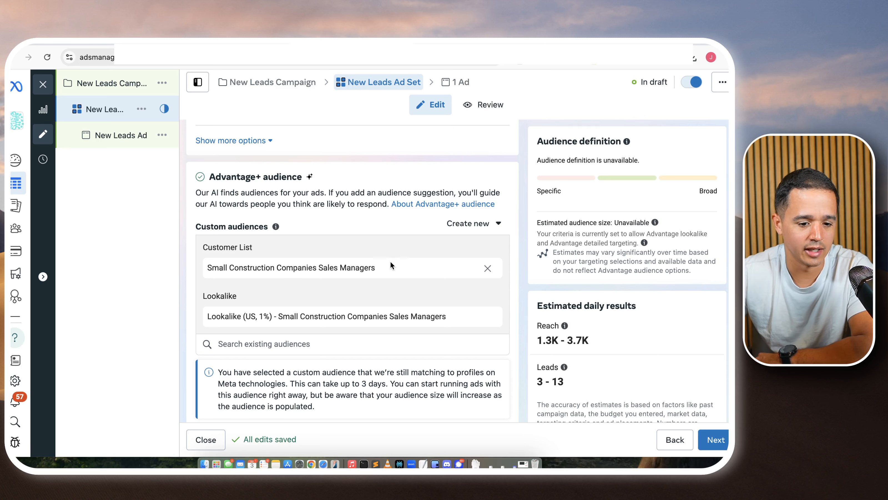
Review the ad set's settings from the custom audiences back through locations to the conversion location and ad set name.
scroll(390, 257, "up", 1)
scroll(370, 291, "down", 1)
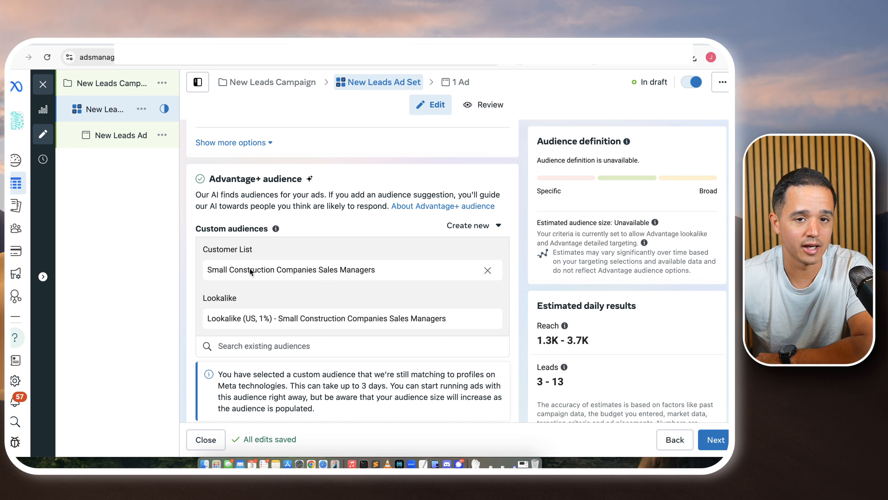
scroll(260, 260, "down", 1)
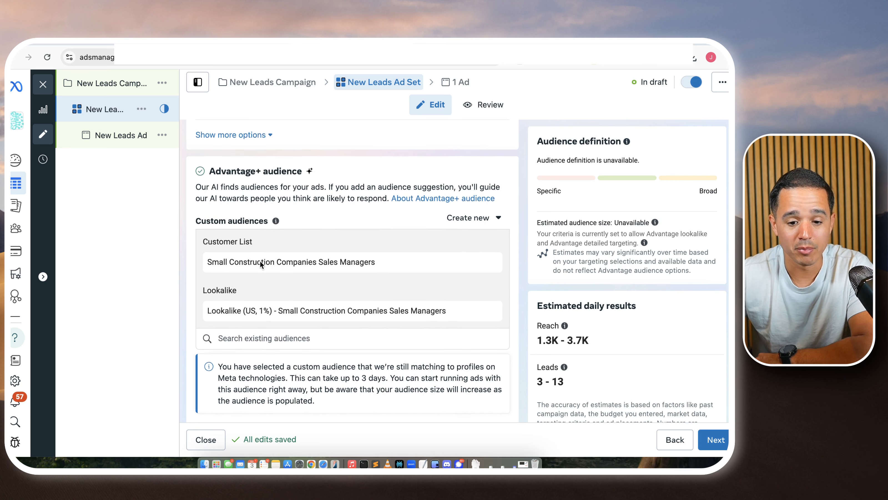
scroll(260, 260, "up", 4)
scroll(259, 264, "up", 1)
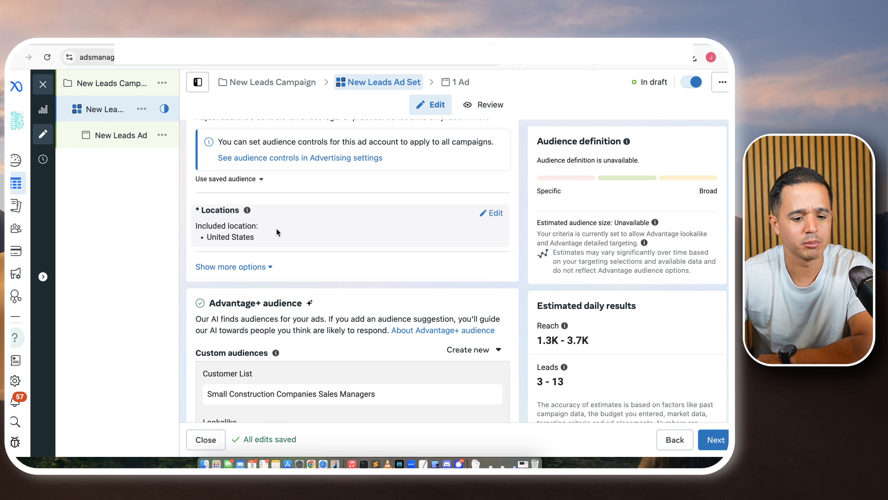
scroll(276, 229, "up", 10)
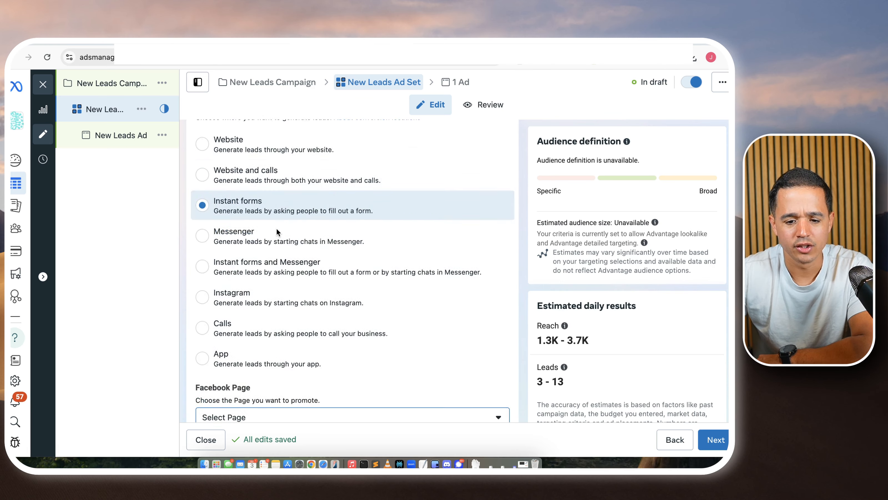
scroll(276, 231, "up", 4)
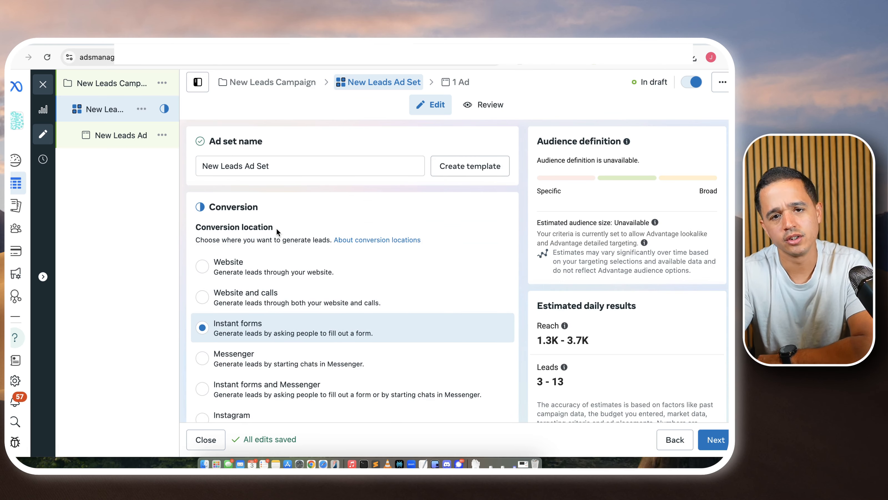